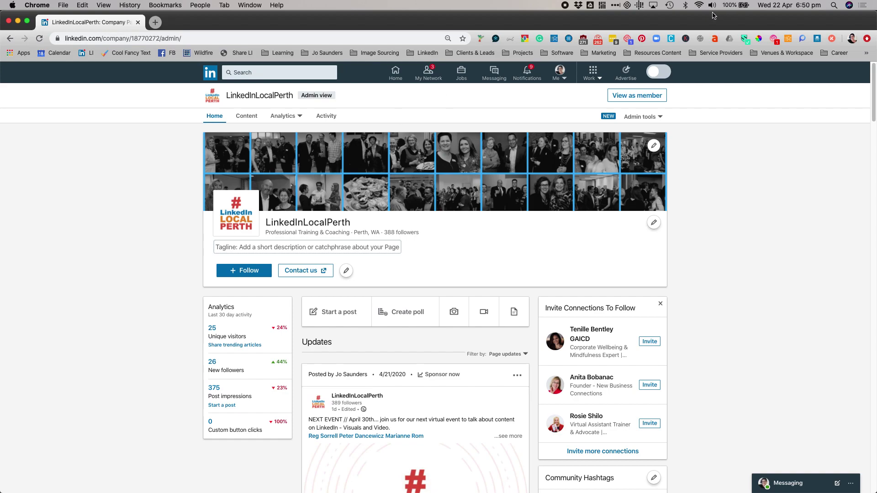
# Step: Look through the account's managed pages, and open the LinkedInLocalPerth page from the home feed
pyautogui.click(561, 70)
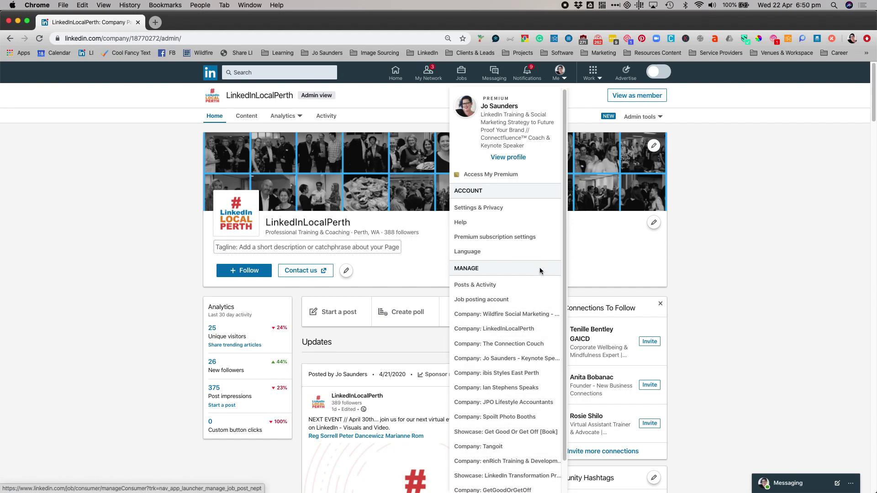
pyautogui.click(720, 209)
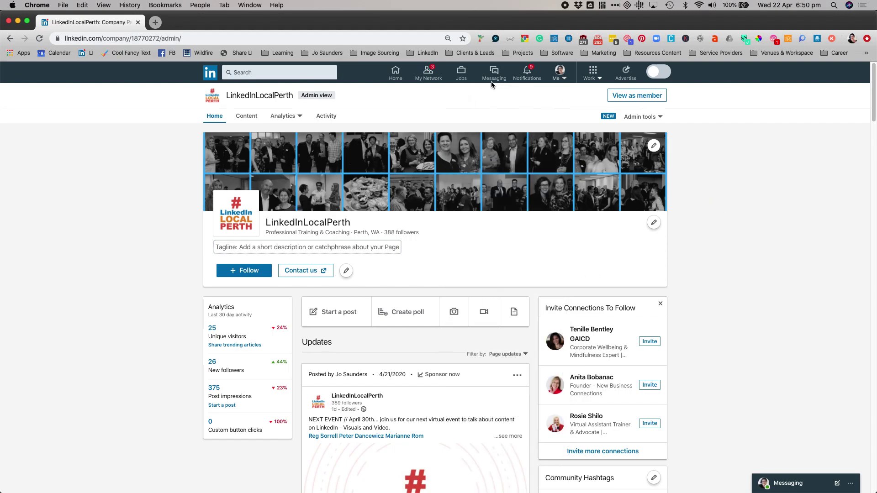
pyautogui.click(397, 73)
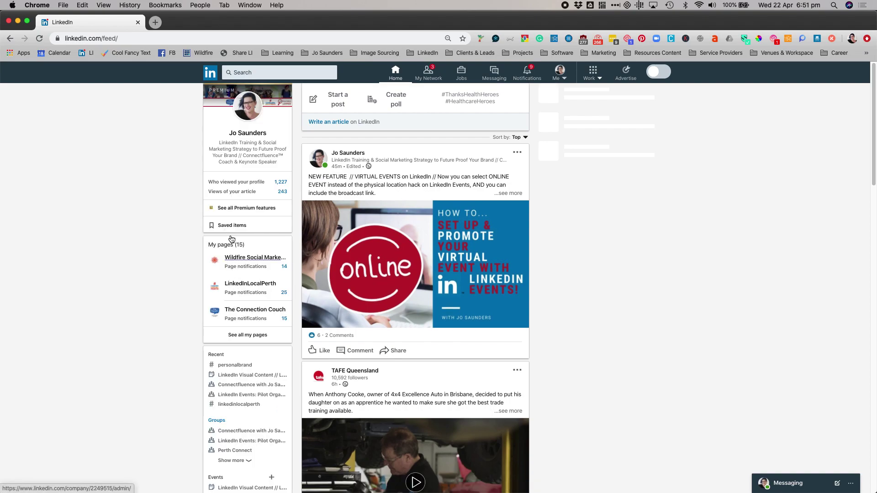
pyautogui.click(241, 284)
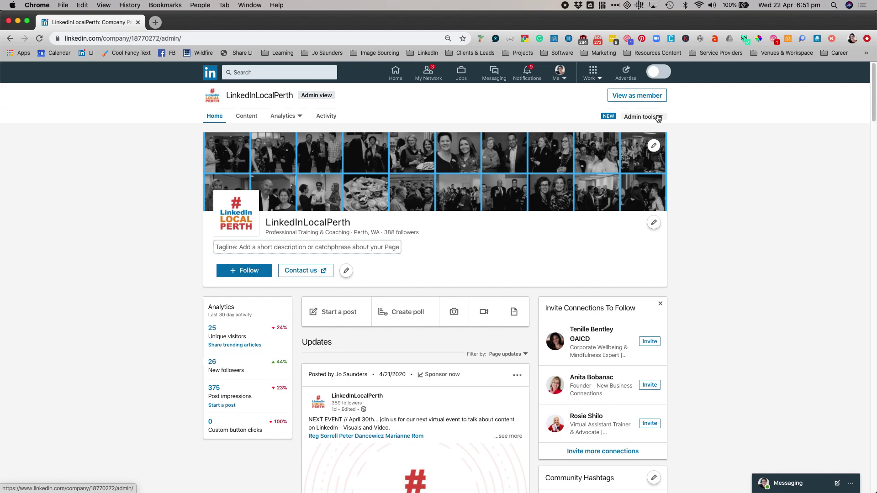
# Step: Check the page's designated admins in the admin management settings and cancel without saving
pyautogui.click(659, 118)
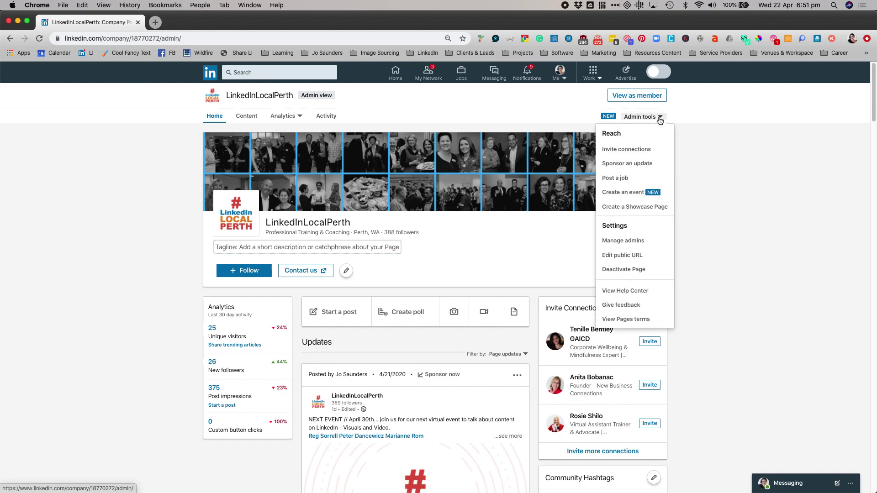
pyautogui.click(623, 240)
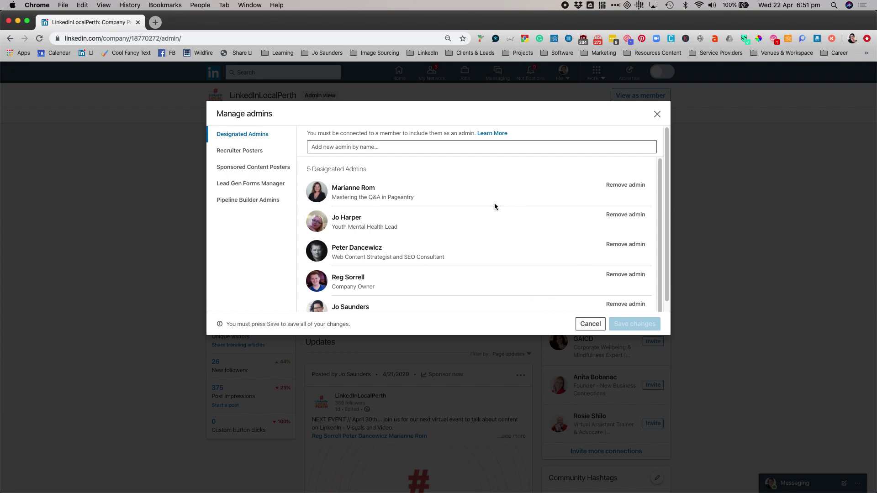
pyautogui.click(592, 325)
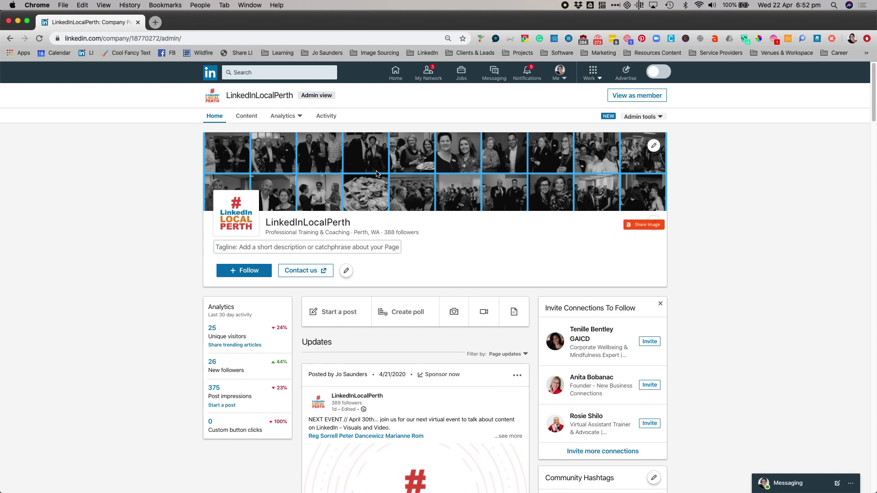
# Step: Try to reposition the page's cover image, discard the edit, and check the other cover image options
pyautogui.click(655, 146)
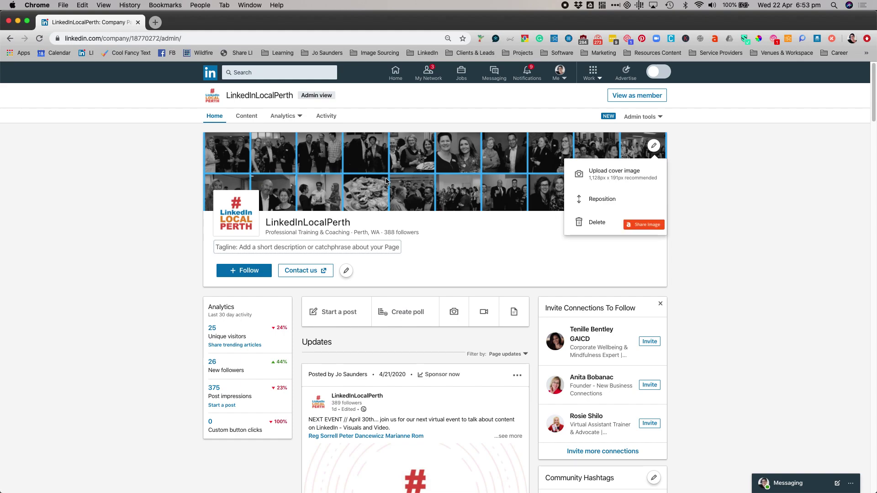
pyautogui.click(596, 199)
pyautogui.moveTo(468, 173); pyautogui.dragTo(472, 138)
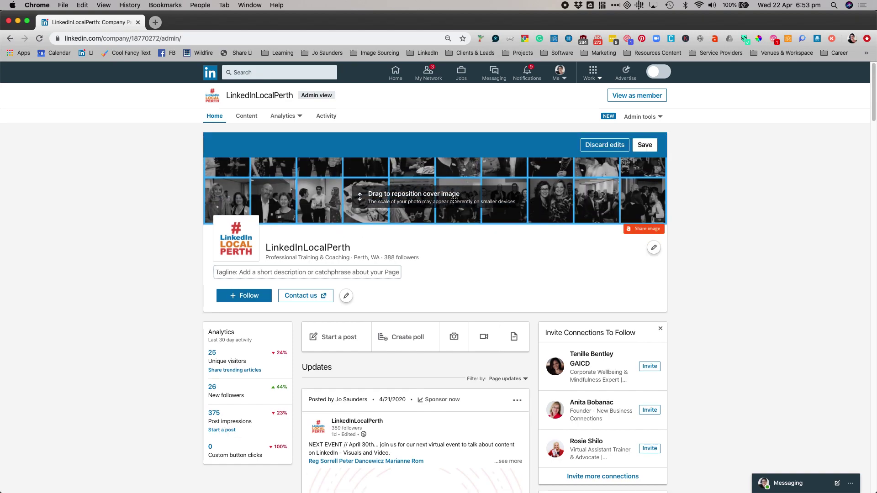
pyautogui.click(645, 145)
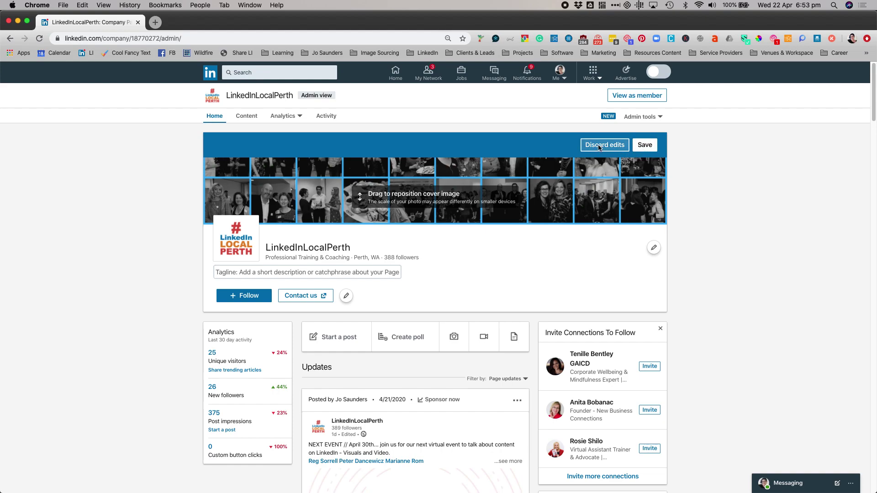
pyautogui.click(654, 145)
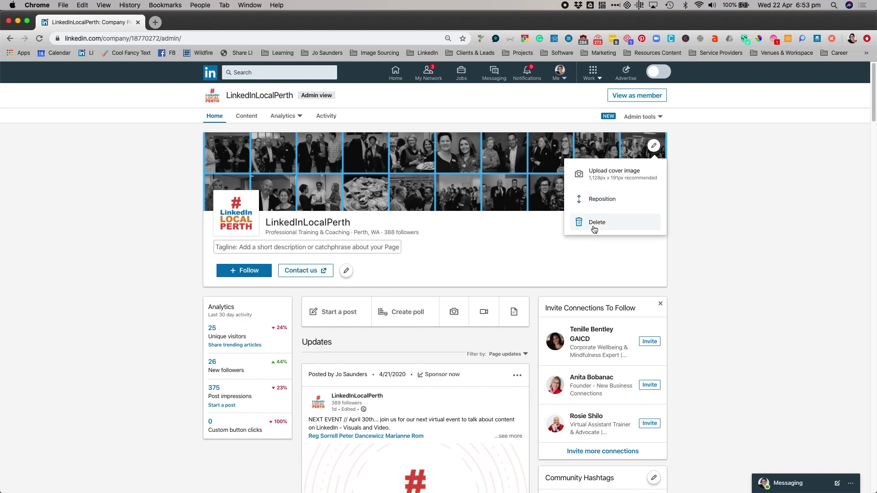
pyautogui.click(702, 154)
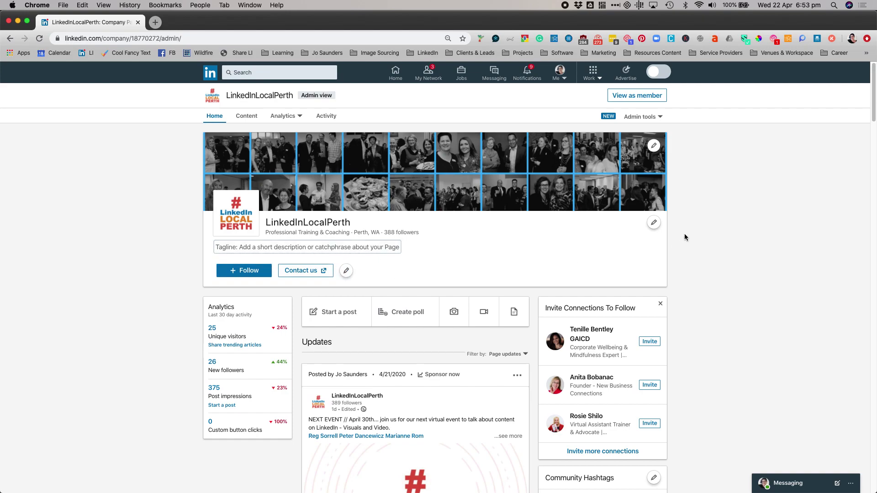
# Step: Open the page header for editing and examine the logo, name and tagline
pyautogui.click(654, 224)
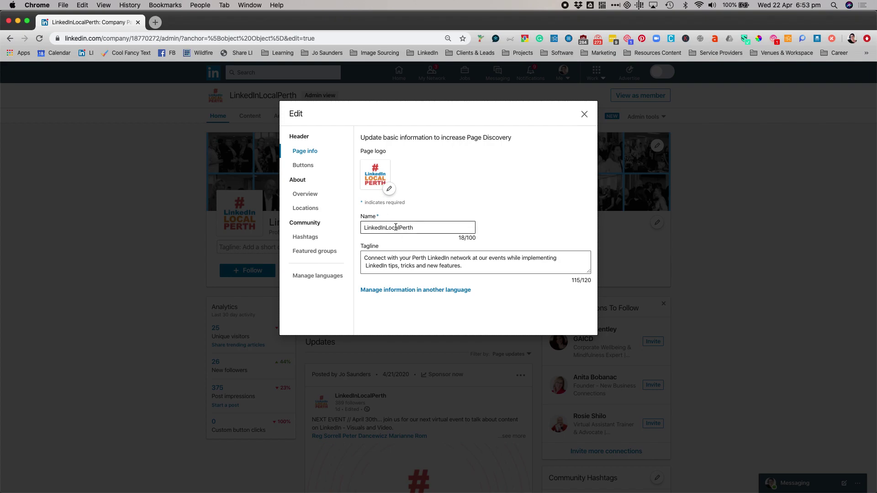
pyautogui.click(386, 271)
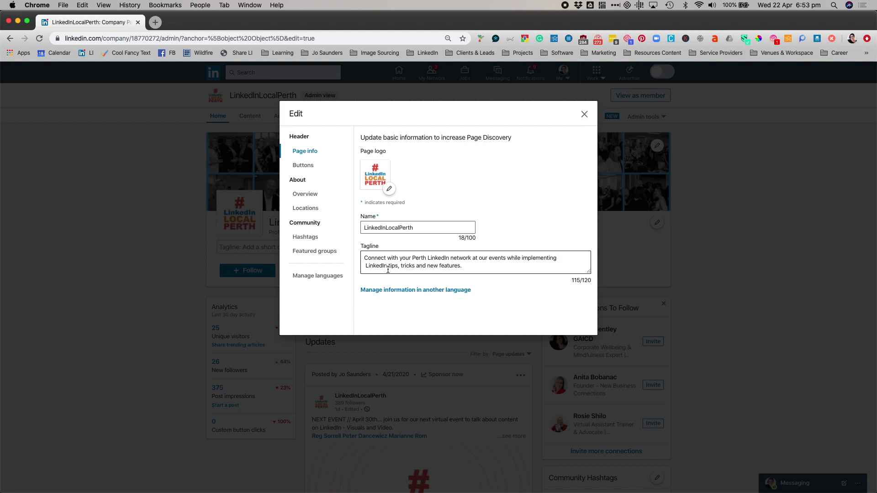
# Step: Toggle the custom button off and back on to compare its preview, and check the available button names
pyautogui.click(307, 168)
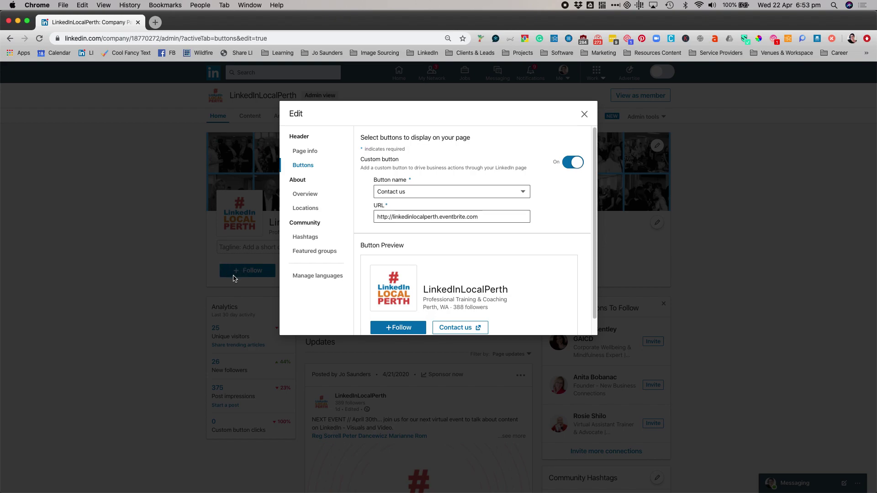
pyautogui.click(576, 163)
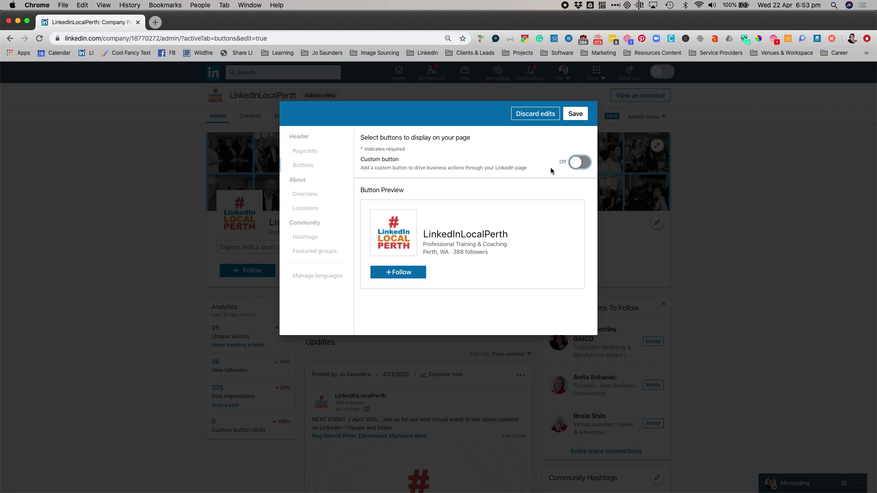
pyautogui.click(578, 163)
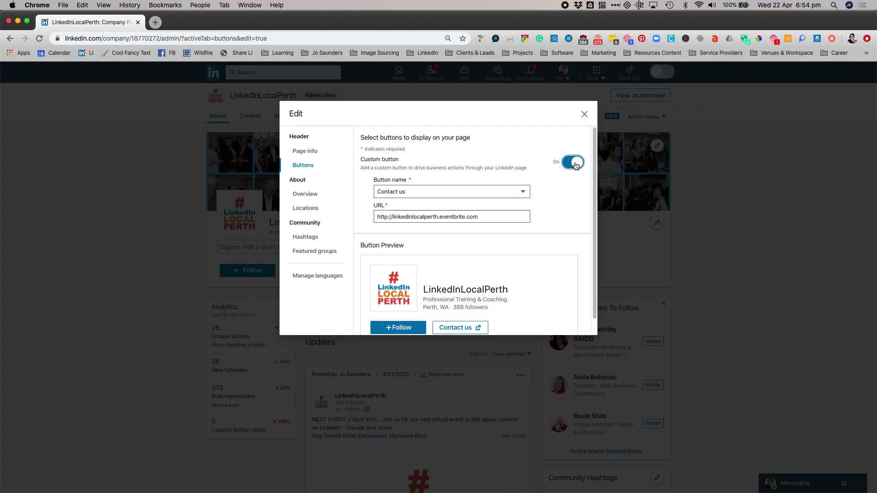
pyautogui.click(462, 194)
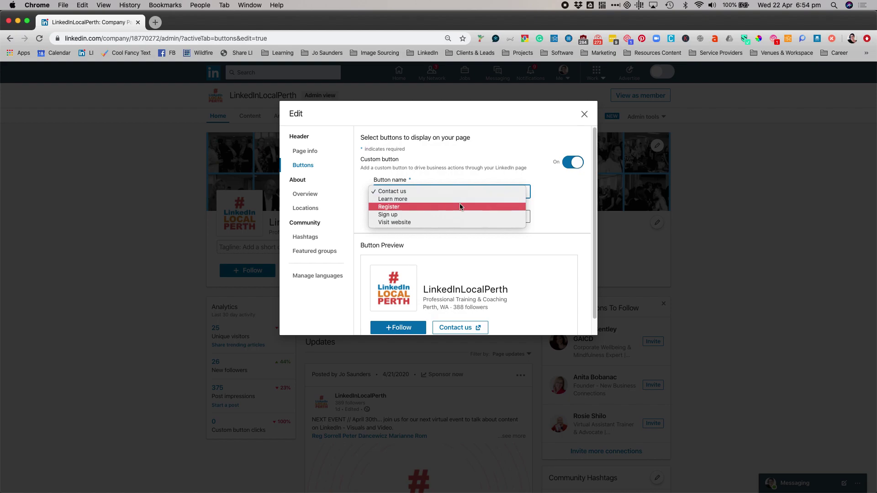
pyautogui.click(550, 191)
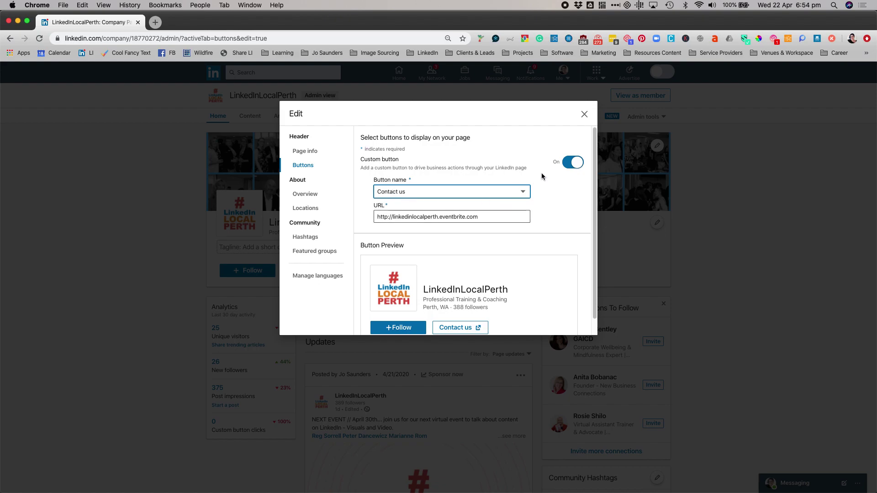
pyautogui.click(576, 164)
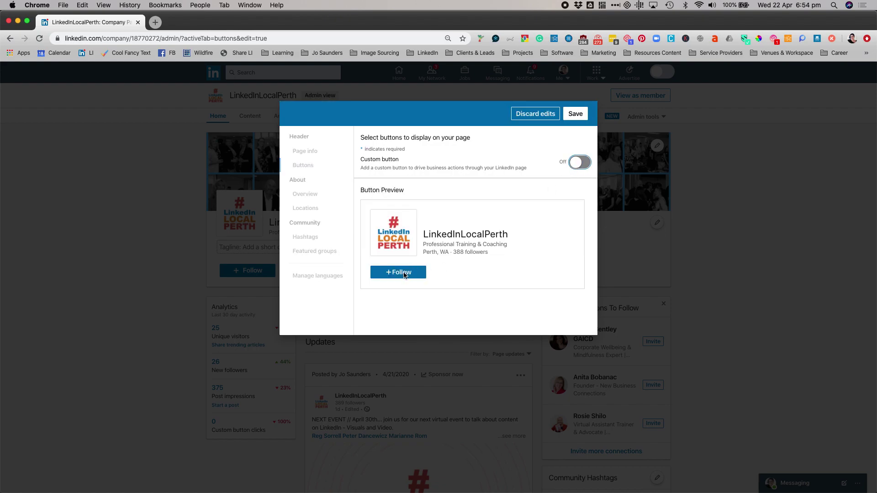
pyautogui.click(578, 164)
pyautogui.scroll(-2, 487, 237)
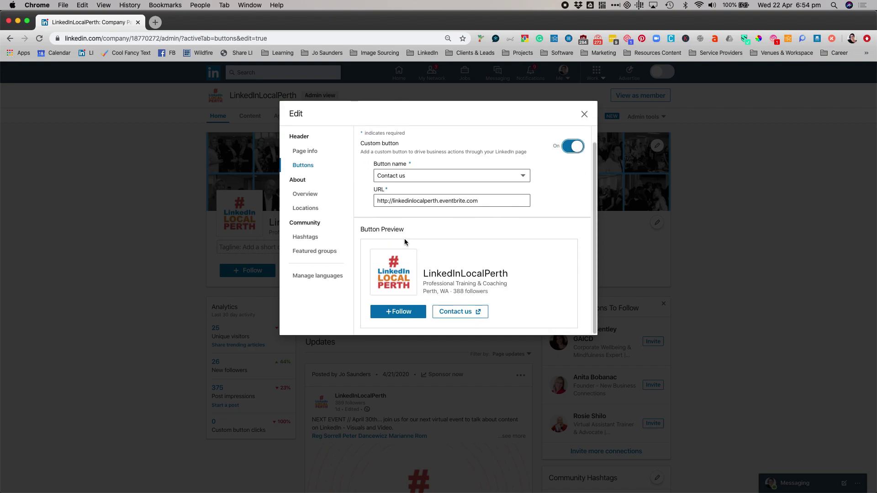
# Step: Examine the page's overview details, from description, website and industry to company type, year founded and specialties
pyautogui.click(308, 197)
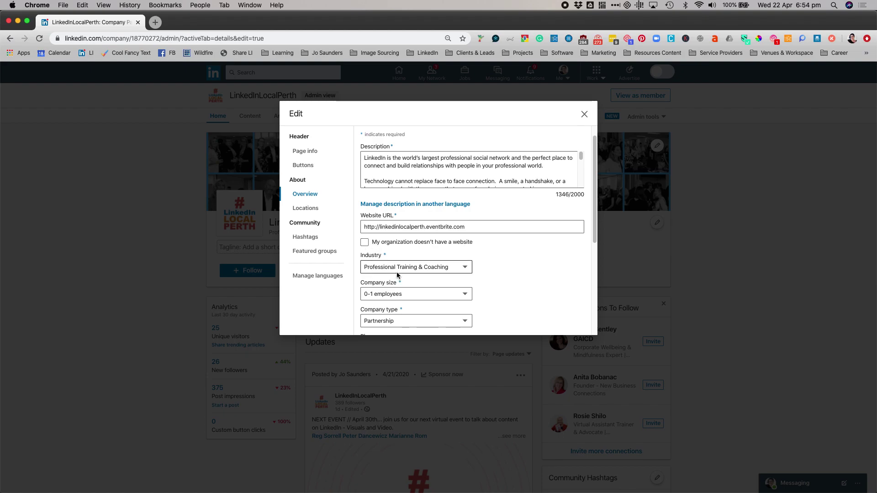
pyautogui.scroll(-2, 386, 299)
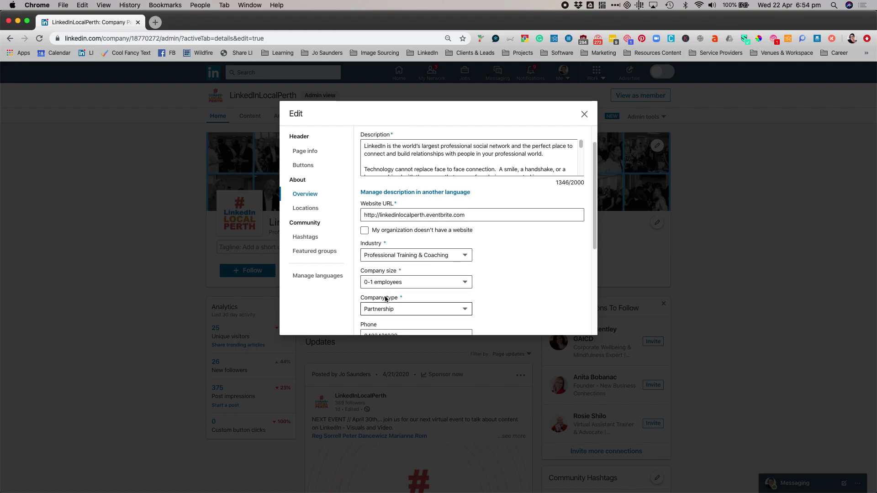
pyautogui.scroll(-1, 386, 301)
pyautogui.scroll(-1, 386, 299)
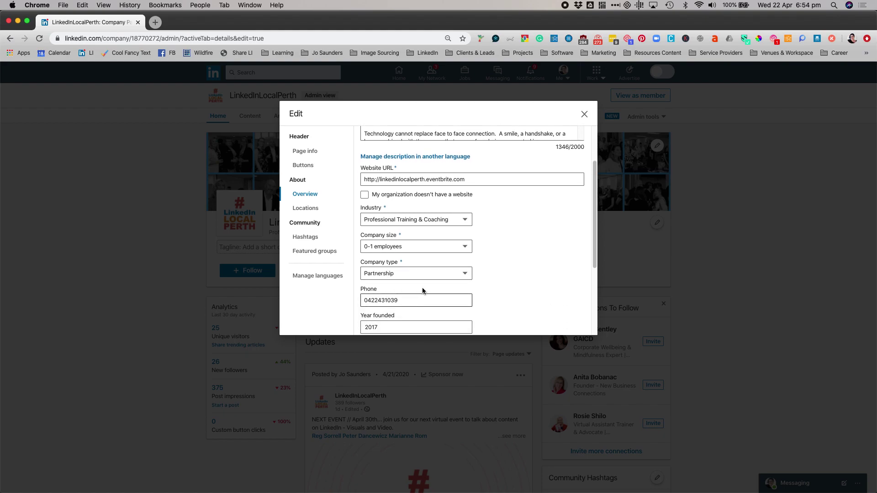
pyautogui.scroll(-1, 422, 289)
pyautogui.scroll(-2, 389, 301)
pyautogui.scroll(-3, 391, 306)
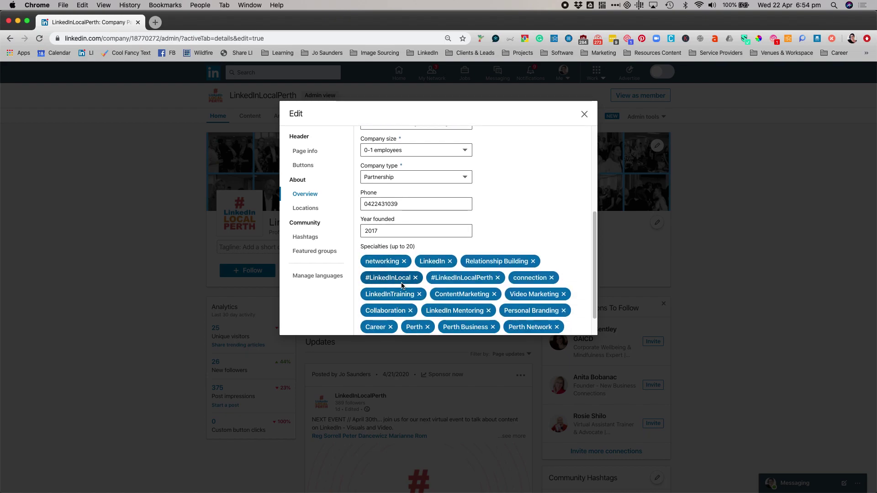
pyautogui.scroll(-1, 430, 282)
pyautogui.scroll(-1, 430, 281)
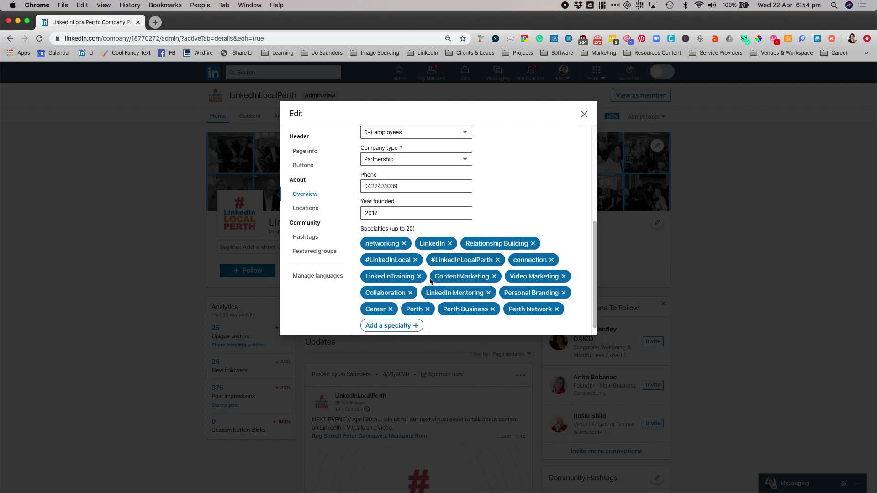
pyautogui.scroll(-1, 430, 282)
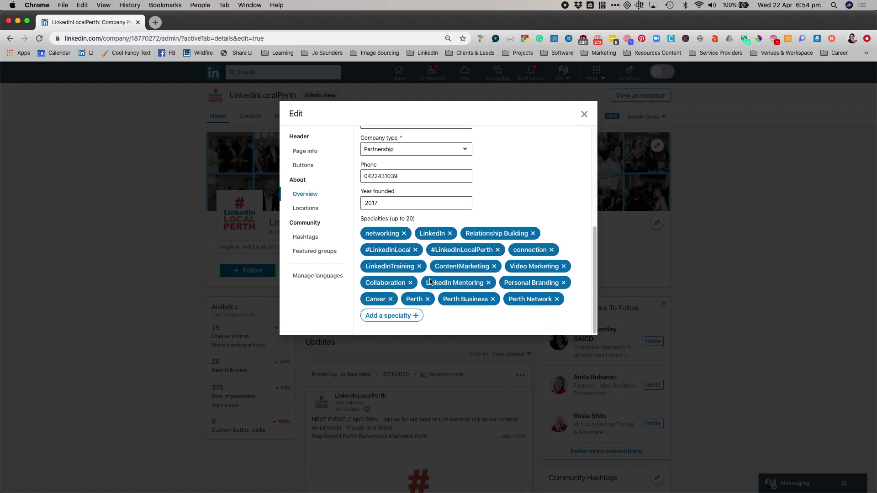
# Step: Review the page's locations, community hashtags and featured groups, and close the page editor
pyautogui.click(305, 209)
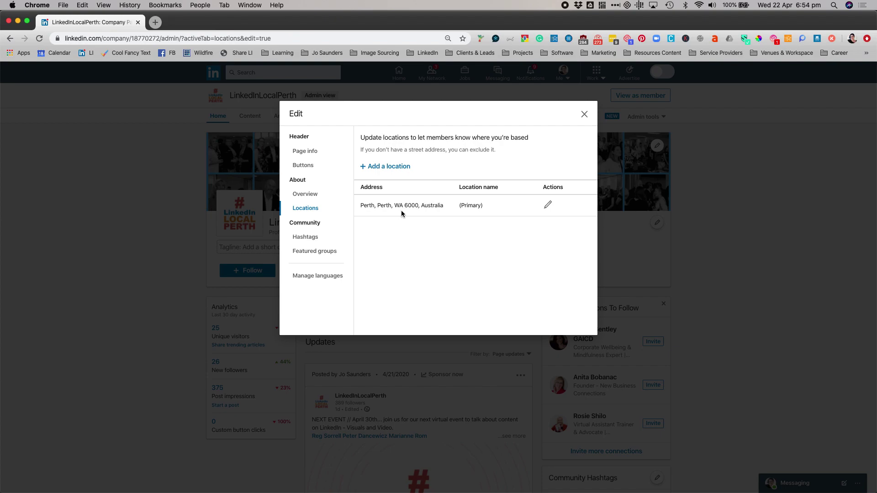
pyautogui.click(310, 239)
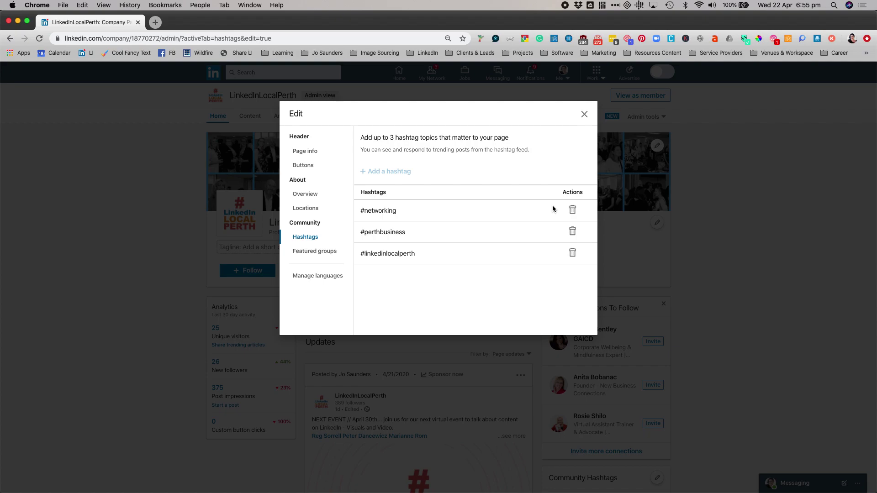
pyautogui.click(311, 253)
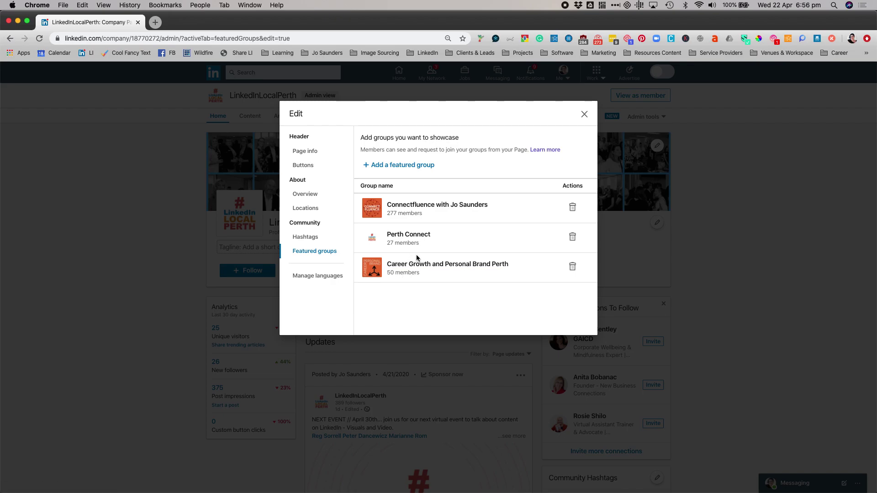
pyautogui.click(583, 115)
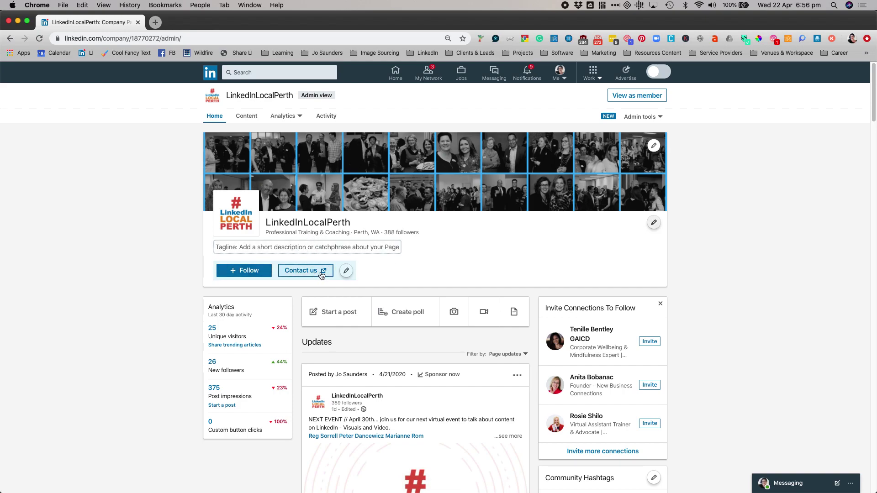
# Step: Open the custom button settings directly from the page header and close them again
pyautogui.click(347, 272)
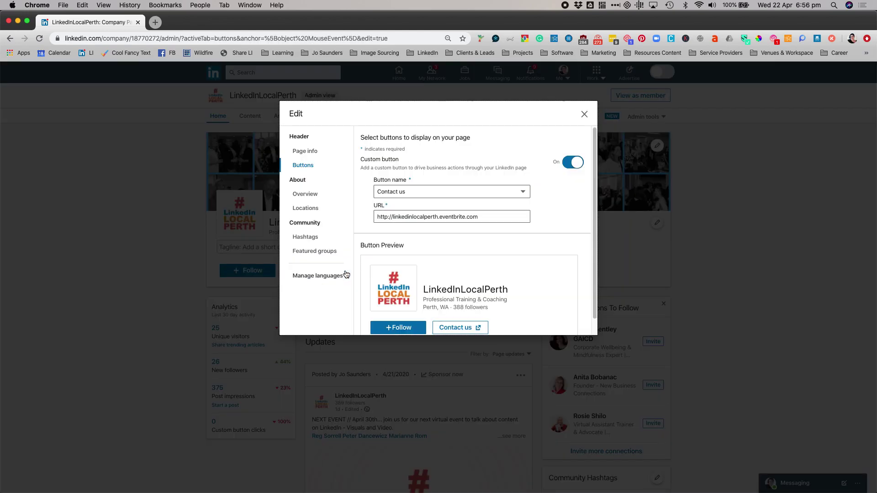
pyautogui.click(584, 114)
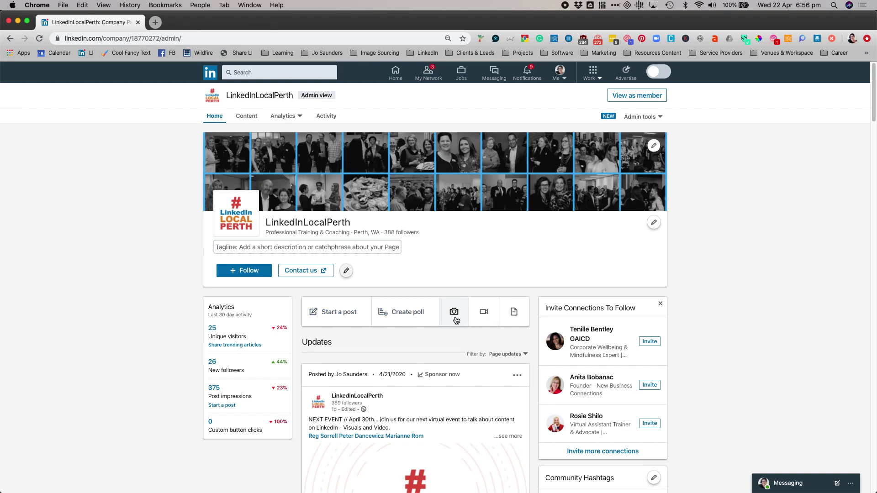
# Step: Look over the admin home page down to the community hashtags, open the hashtag settings to check them, and close the editor
pyautogui.scroll(-2, 454, 321)
pyautogui.scroll(-2, 454, 319)
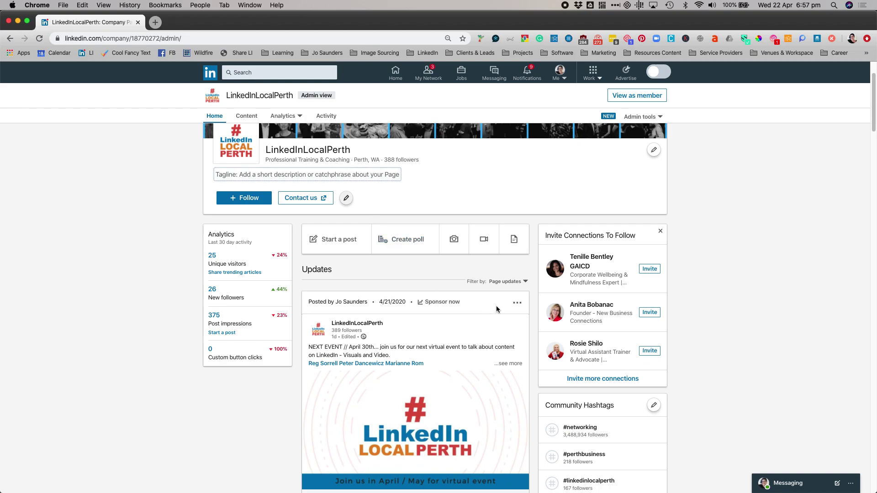
pyautogui.scroll(-3, 596, 340)
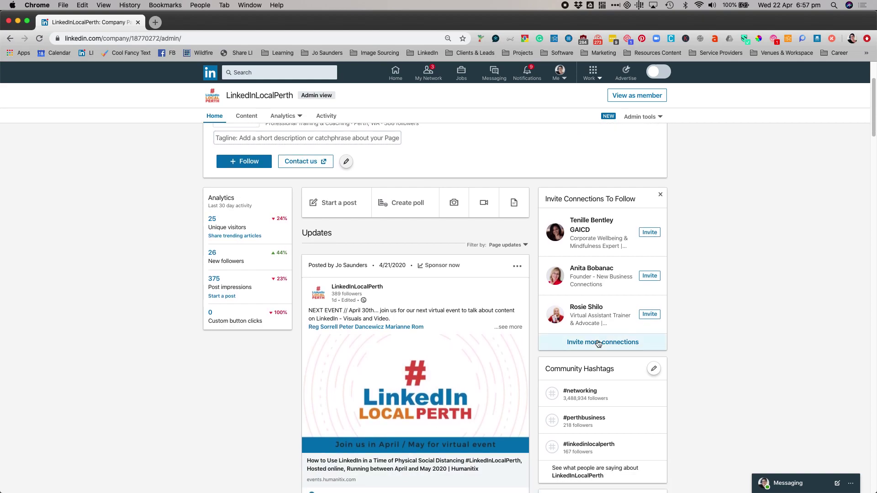
pyautogui.scroll(-2, 597, 340)
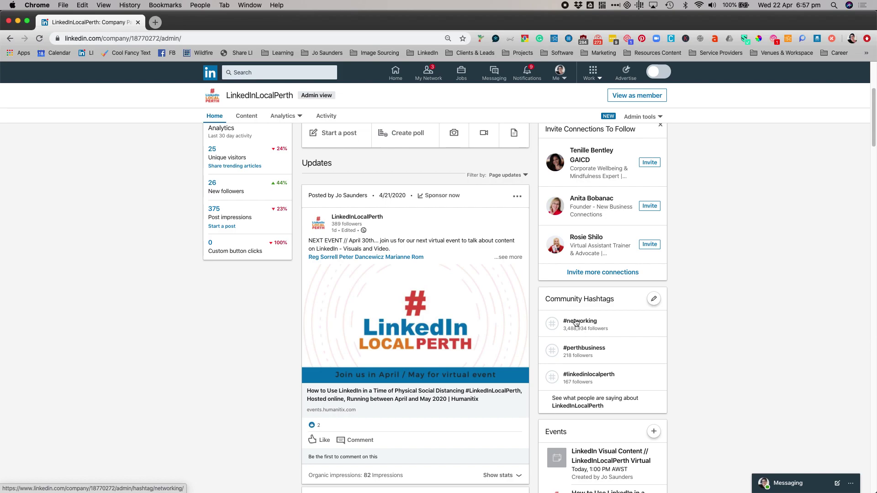
pyautogui.click(654, 300)
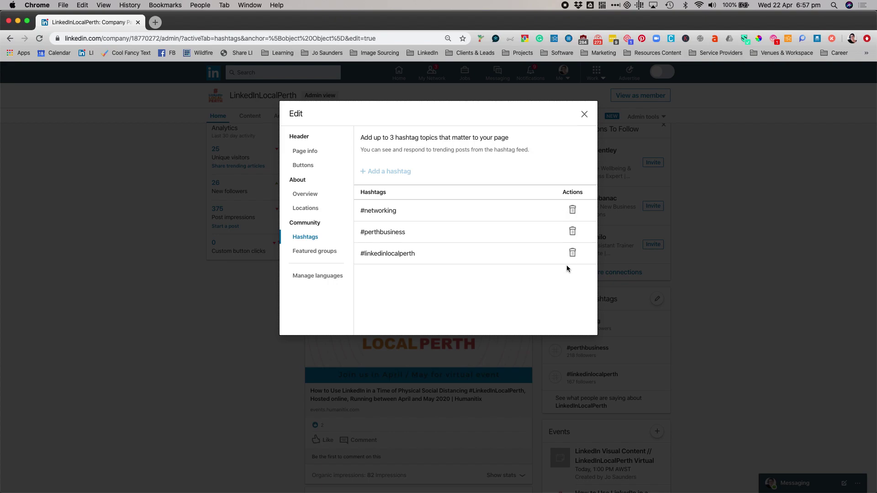
pyautogui.click(584, 114)
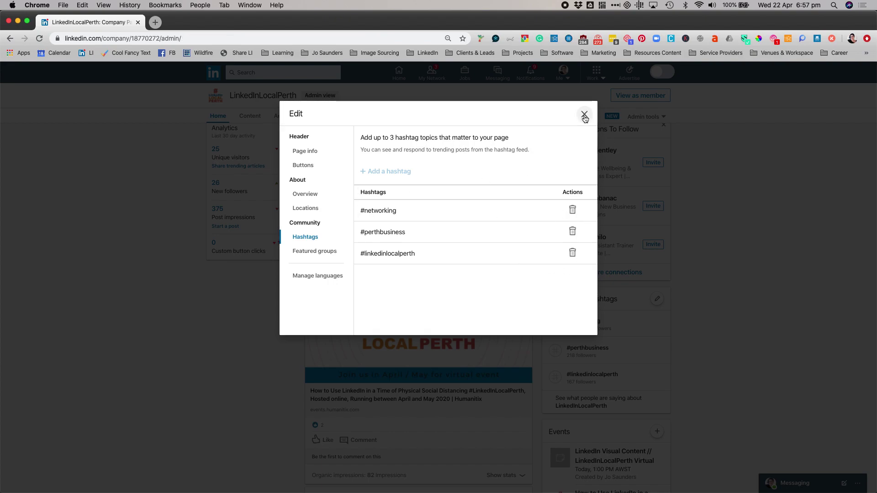
# Step: View the "LinkedIn Visual Content // LinkedInLocalPerth Virtual" event page from the Events section and return to the company page
pyautogui.scroll(-5, 615, 422)
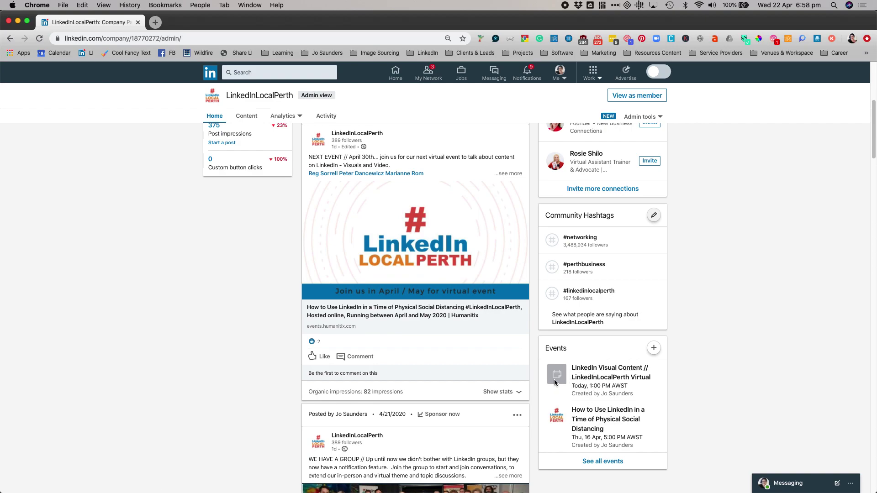
pyautogui.click(603, 372)
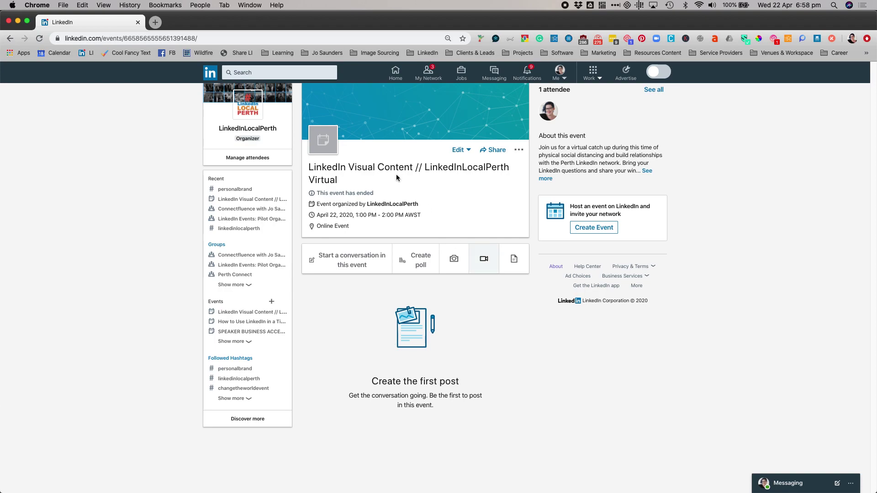
pyautogui.click(10, 40)
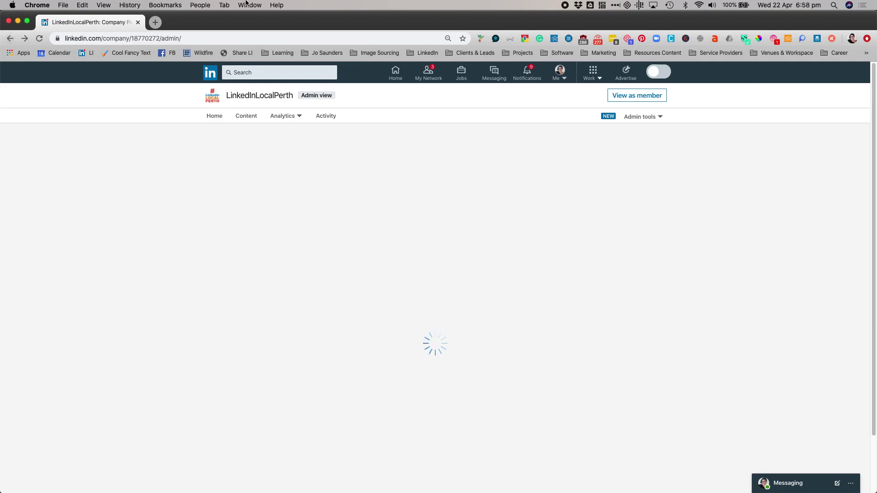
# Step: Open the form for creating a page event and switch the online event option off and back on to compare the location fields
pyautogui.click(659, 117)
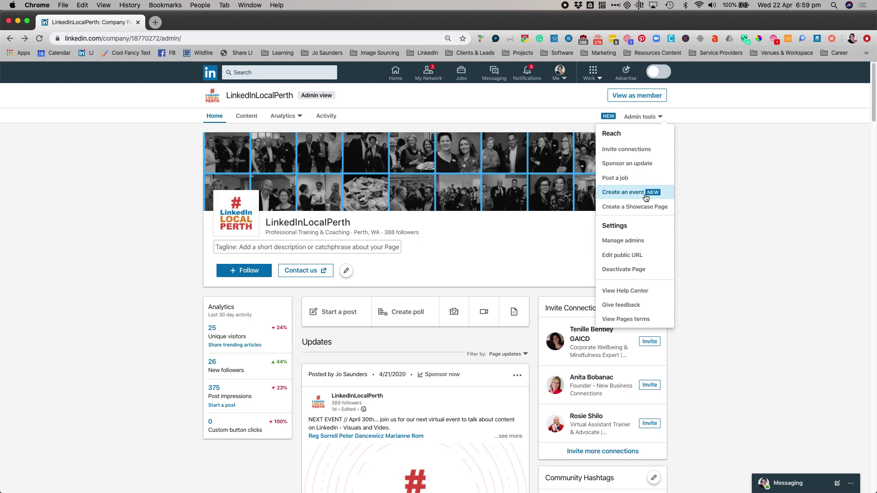
pyautogui.click(646, 196)
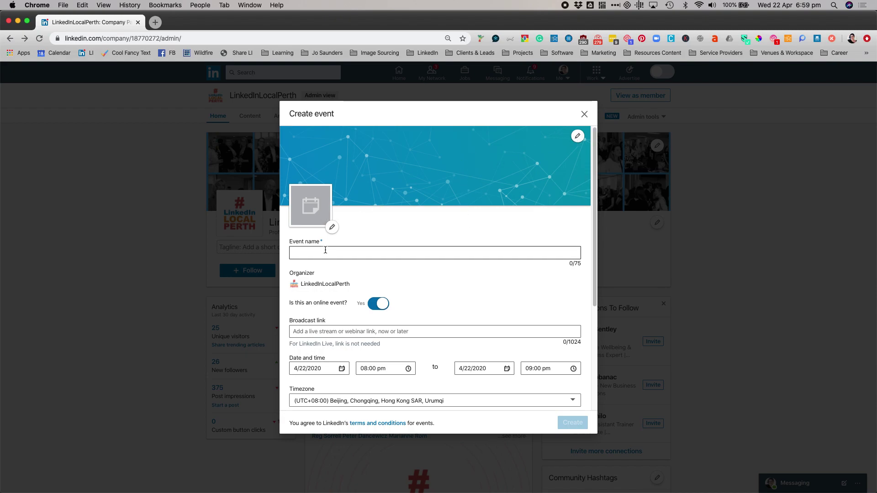
pyautogui.scroll(-1, 337, 287)
pyautogui.scroll(-1, 337, 287)
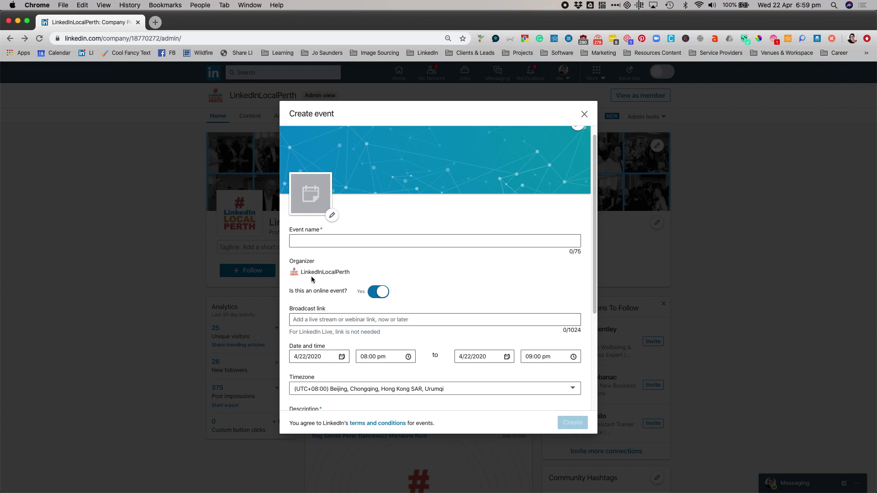
pyautogui.click(384, 296)
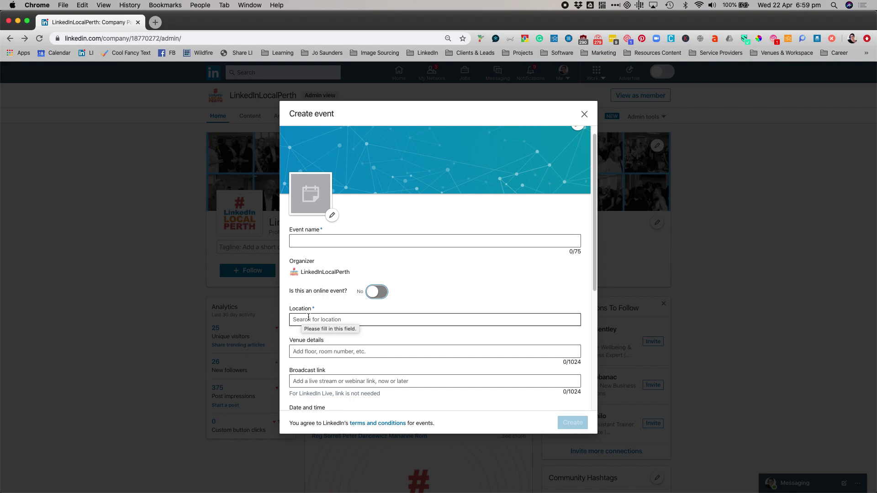
pyautogui.click(370, 295)
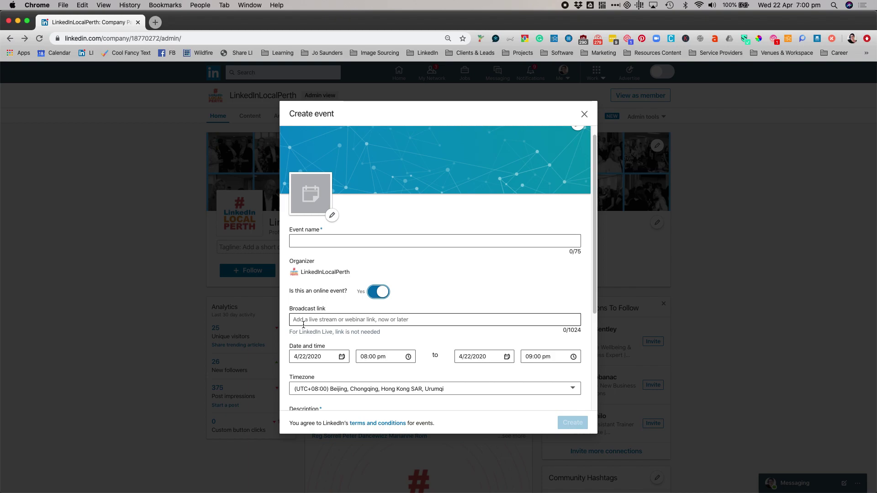
# Step: Examine the event form's date, timezone, description, ticketing website and privacy fields, and close it without creating the event
pyautogui.scroll(-3, 320, 326)
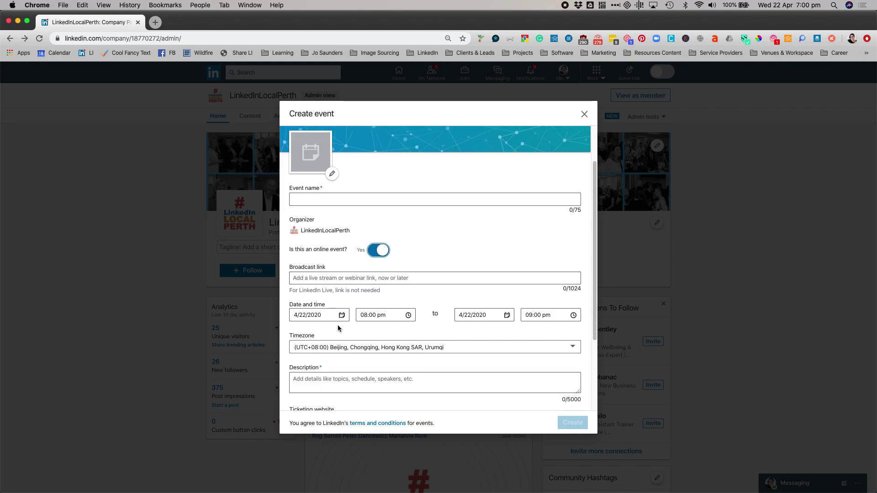
pyautogui.scroll(-1, 338, 328)
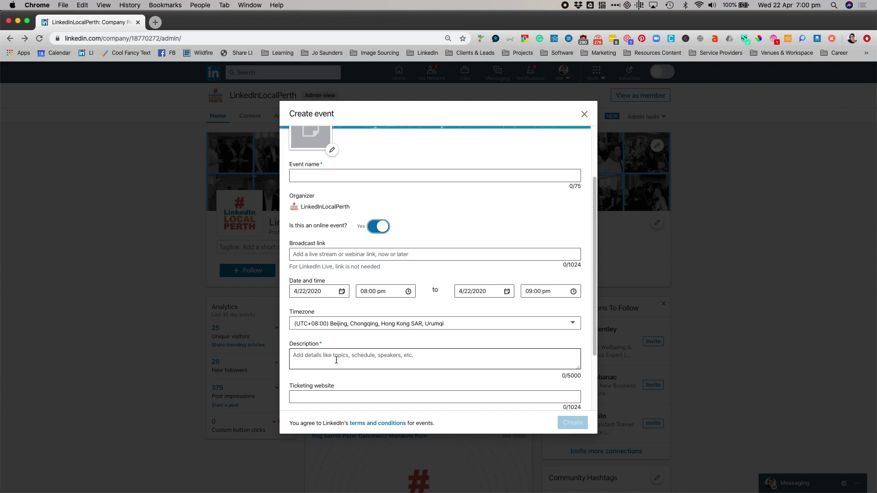
pyautogui.scroll(-2, 336, 360)
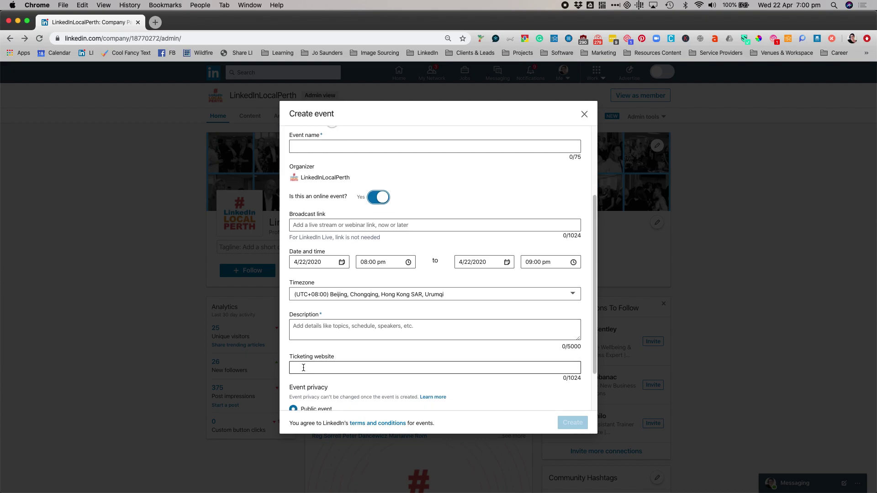
pyautogui.scroll(-3, 303, 372)
pyautogui.scroll(-1, 304, 370)
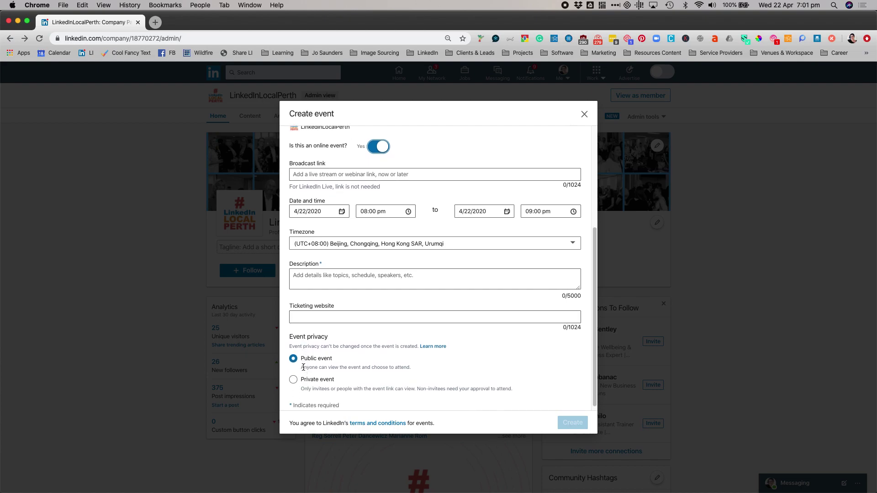
pyautogui.scroll(-1, 303, 367)
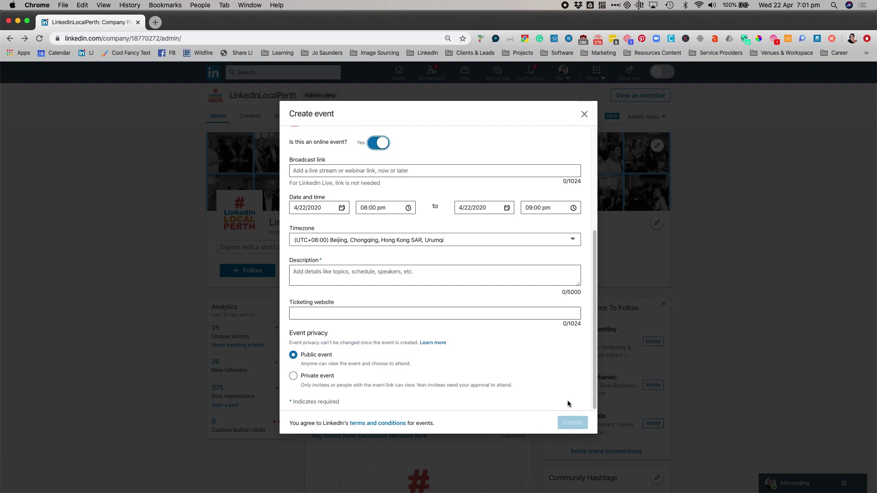
pyautogui.scroll(10, 560, 310)
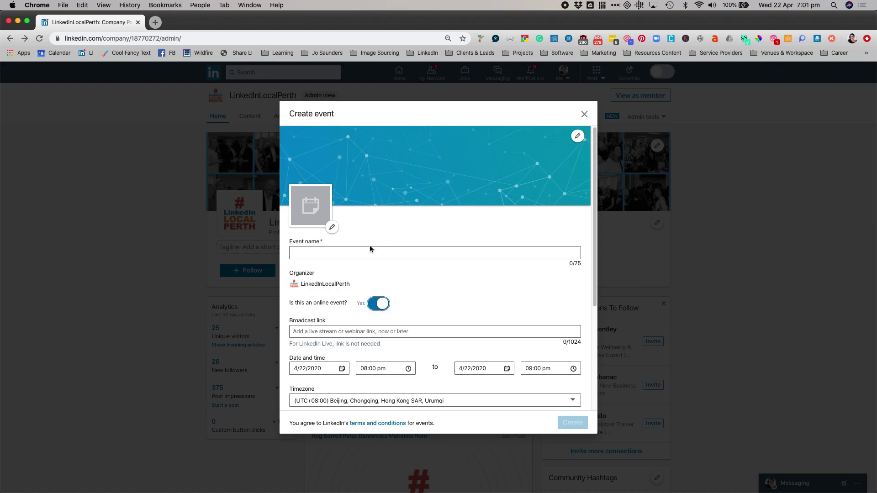
pyautogui.click(584, 115)
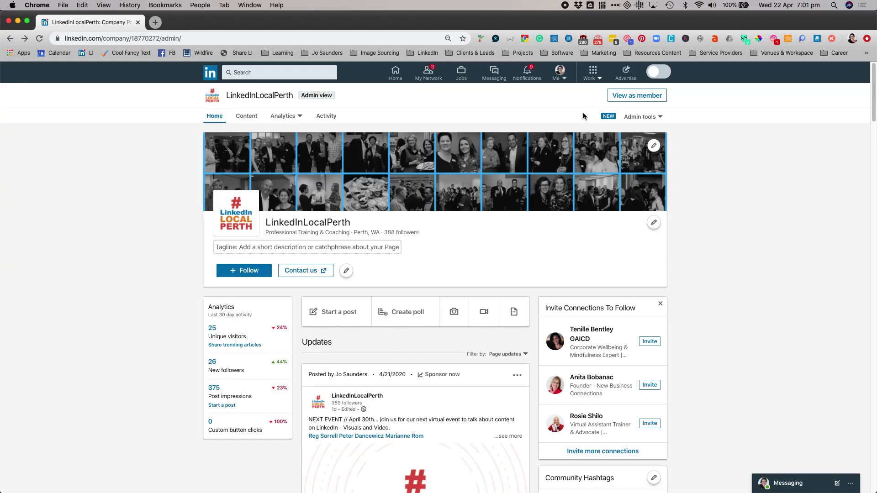
# Step: Check the available admin tools, switch the page to its member view, and highlight its public URL in the address
pyautogui.click(660, 117)
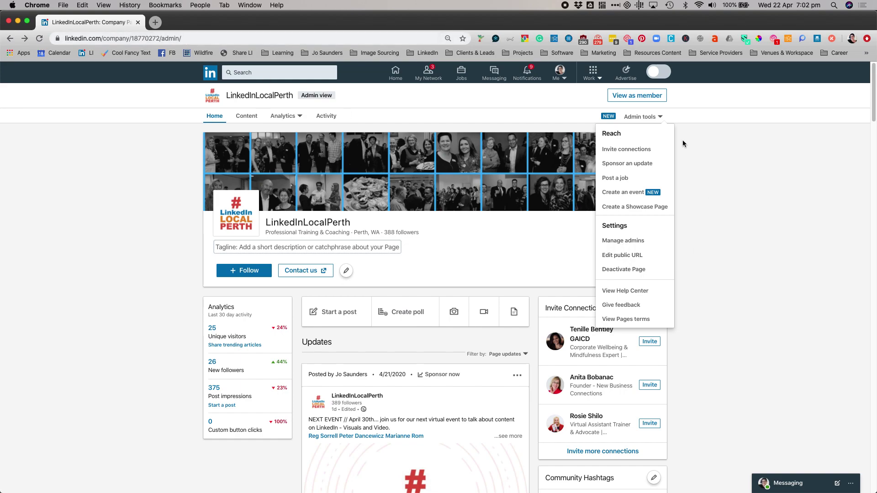
pyautogui.click(646, 95)
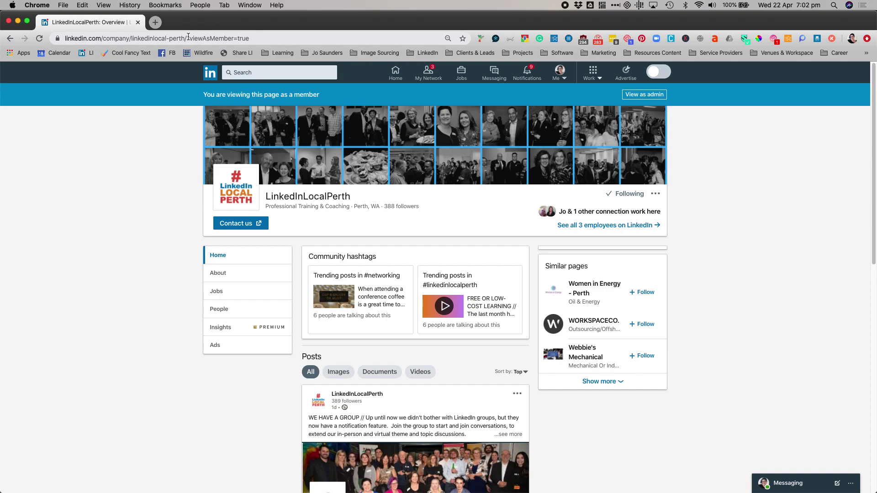
pyautogui.moveTo(190, 36); pyautogui.dragTo(55, 39)
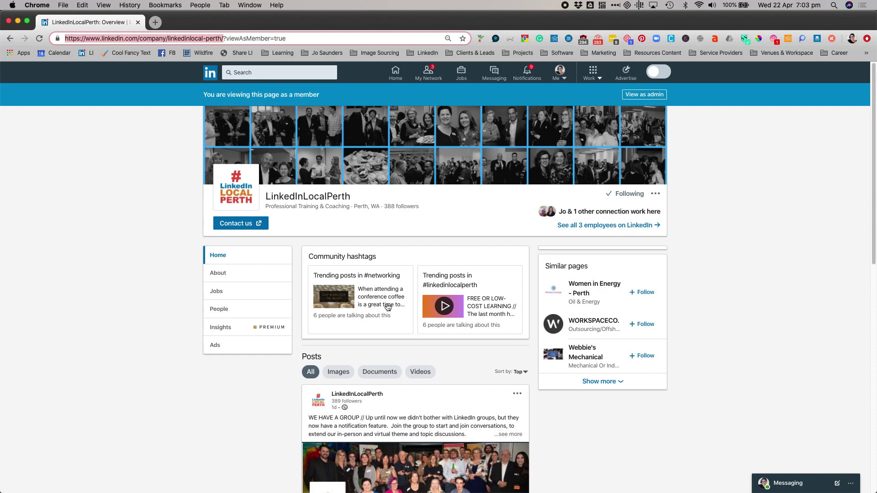
pyautogui.scroll(-3, 387, 307)
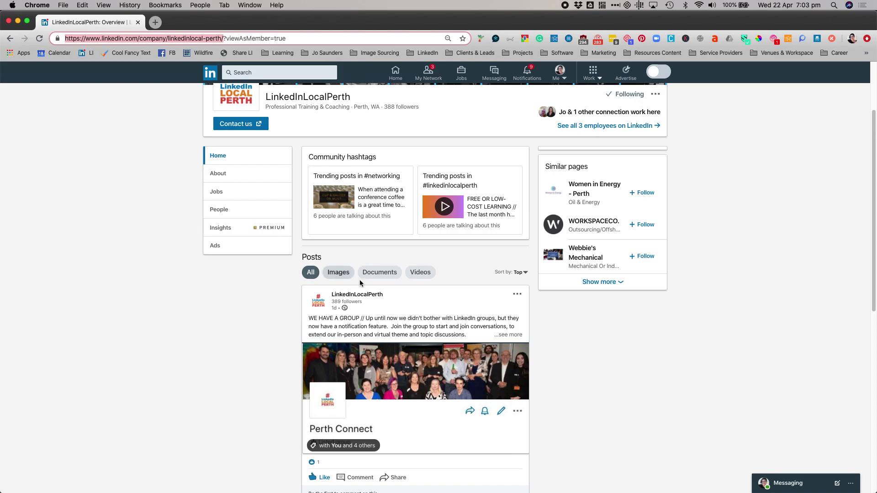
pyautogui.scroll(3, 306, 310)
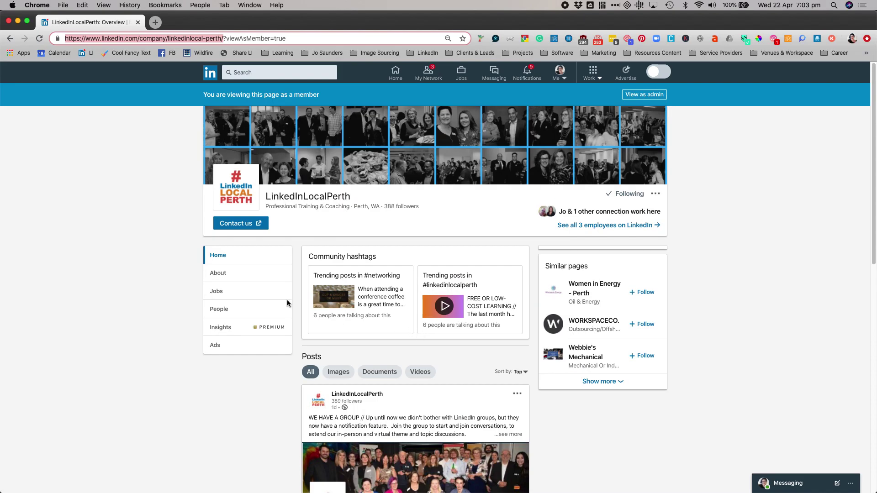
# Step: Review the page's About section as a member, from the overview and company details to the location map
pyautogui.click(220, 274)
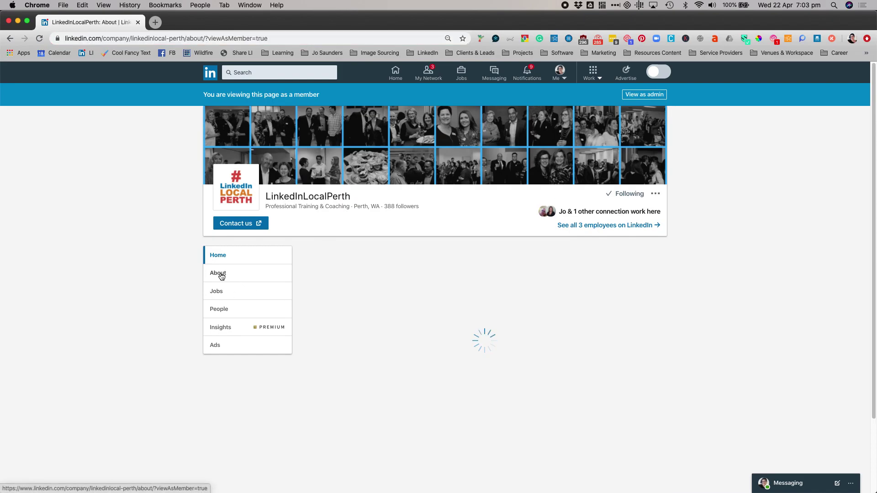
pyautogui.scroll(-5, 359, 311)
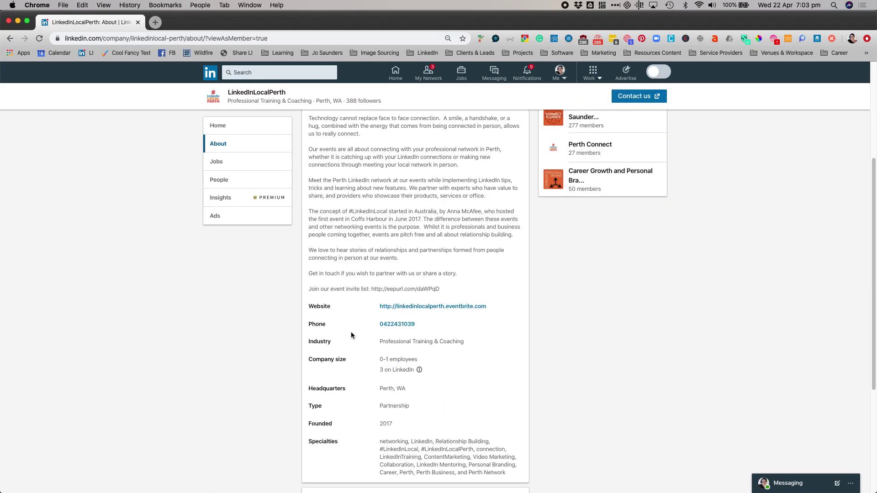
pyautogui.scroll(-5, 352, 338)
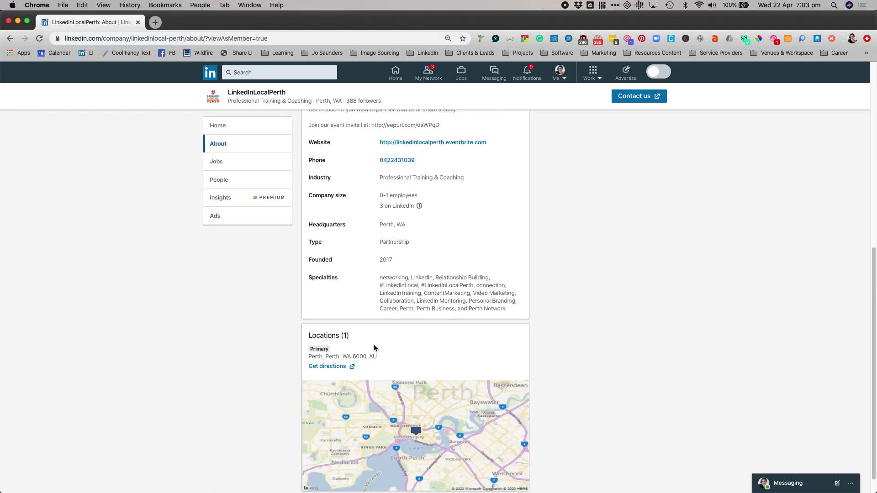
pyautogui.scroll(-1, 386, 393)
pyautogui.scroll(10, 385, 379)
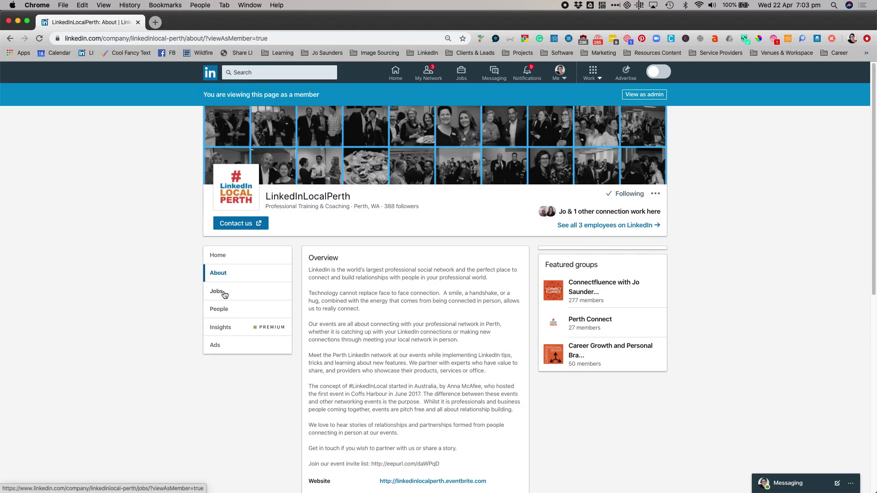
# Step: Review the Jobs and People sections as a member, including the second set of employee statistics, and return to the admin view
pyautogui.click(224, 295)
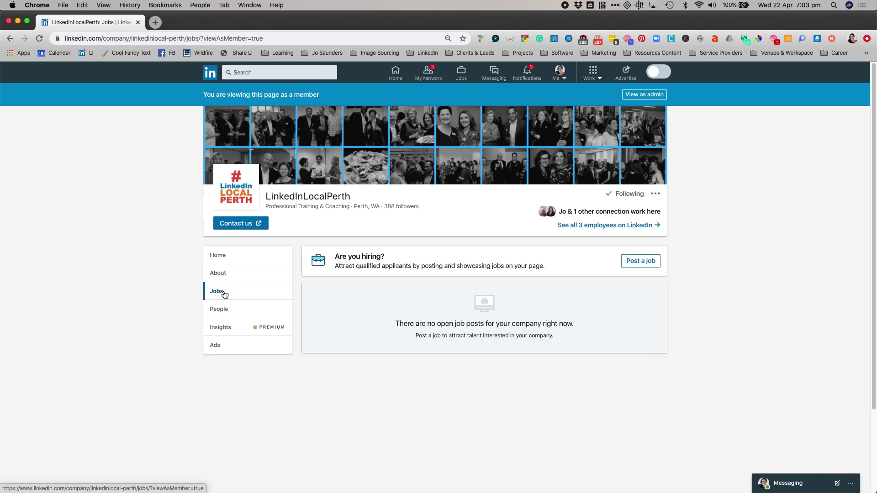
pyautogui.click(226, 311)
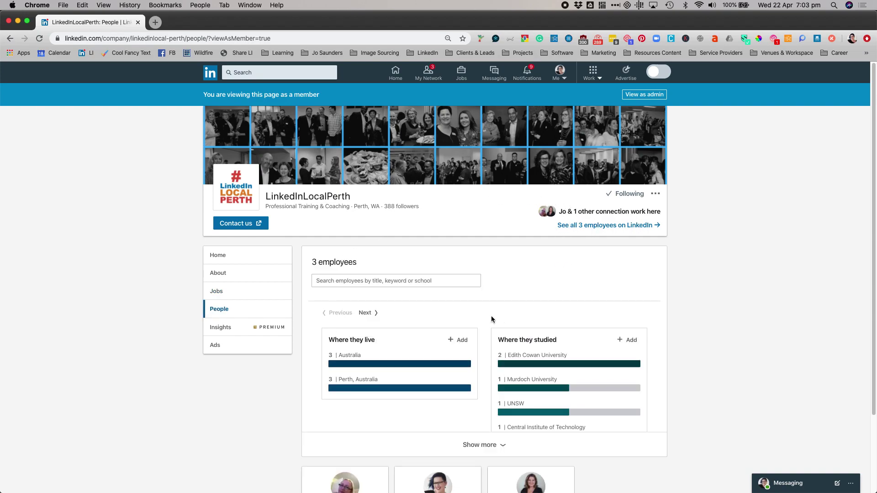
pyautogui.click(372, 315)
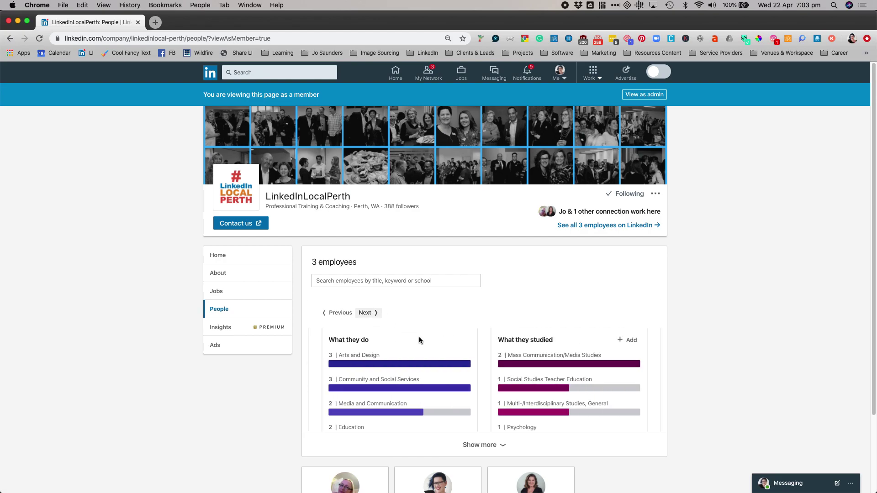
pyautogui.scroll(-1, 438, 371)
pyautogui.scroll(-3, 438, 371)
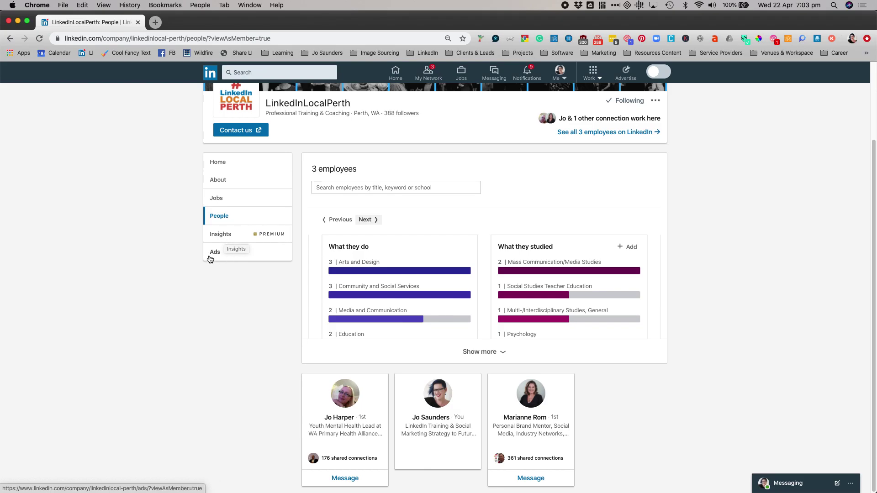
pyautogui.scroll(3, 243, 264)
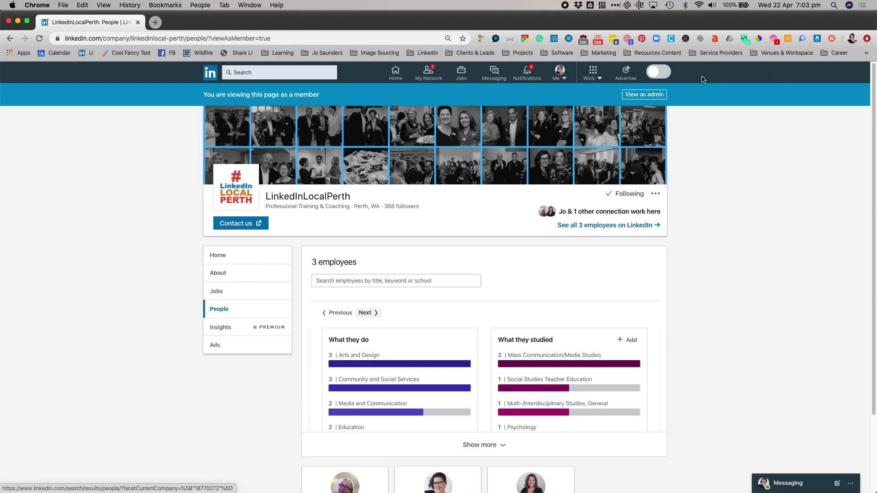
pyautogui.click(652, 95)
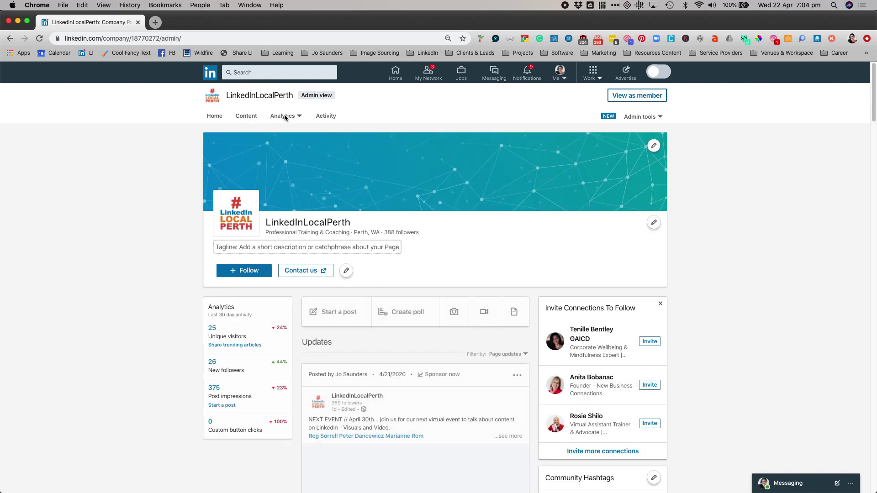
# Step: Open the visitor analytics and set the visitor metrics to a custom time range from 2/1/2020 to 3/31/2020
pyautogui.click(285, 118)
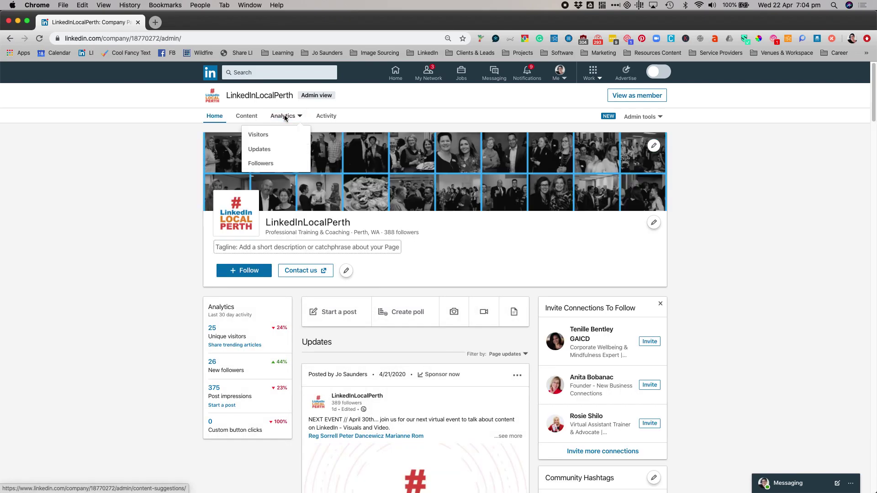
pyautogui.click(268, 139)
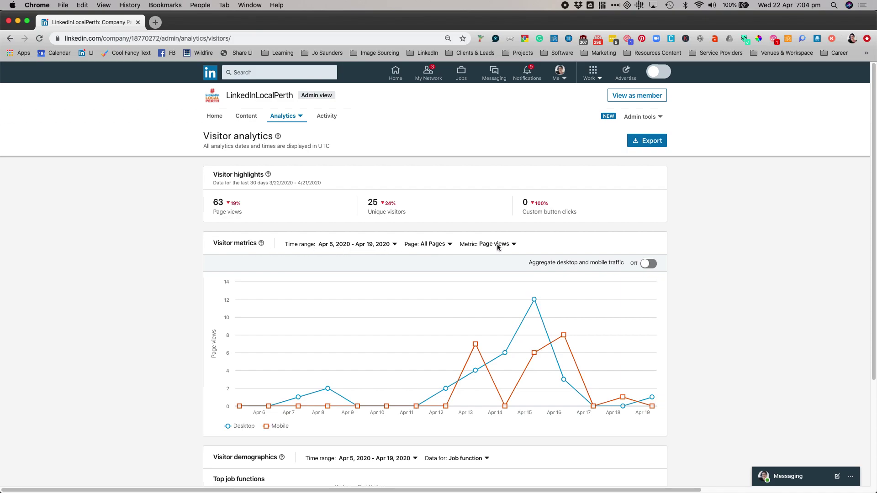
pyautogui.click(394, 245)
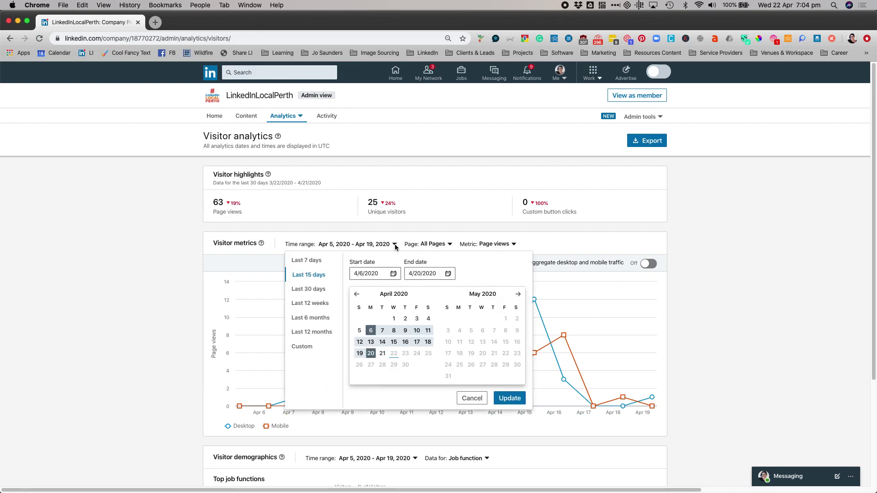
pyautogui.click(357, 295)
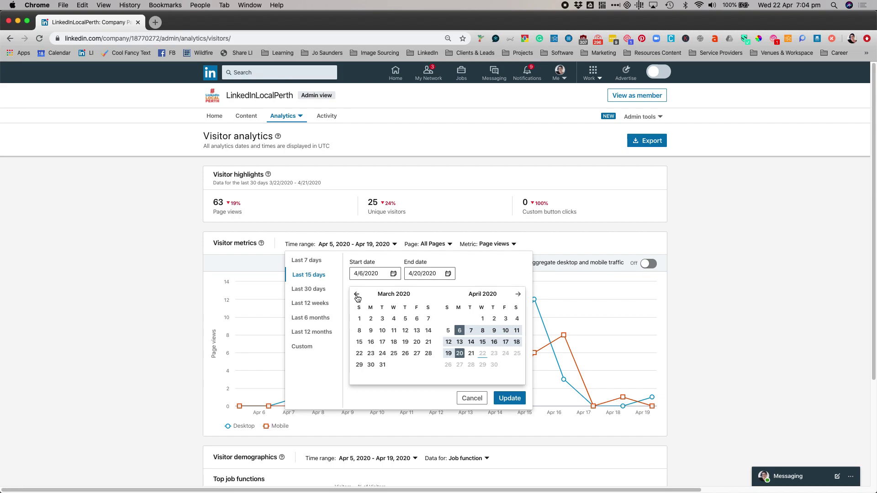
pyautogui.click(357, 296)
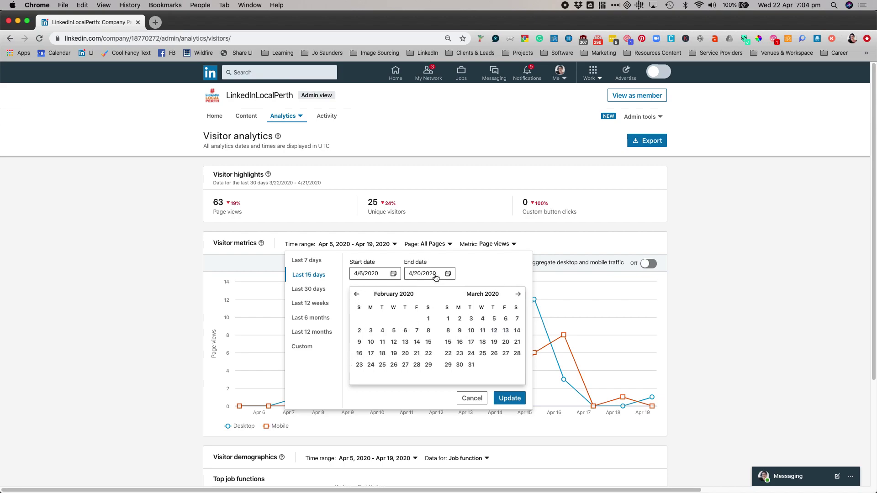
pyautogui.click(428, 318)
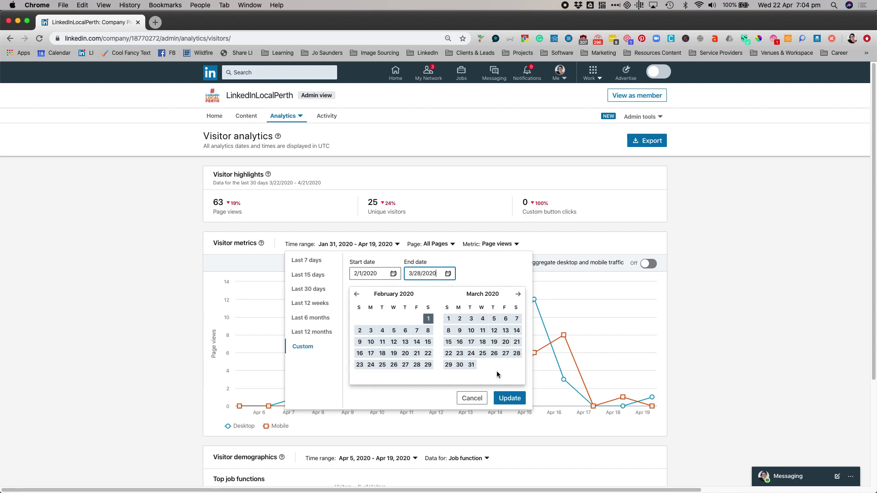
pyautogui.click(471, 364)
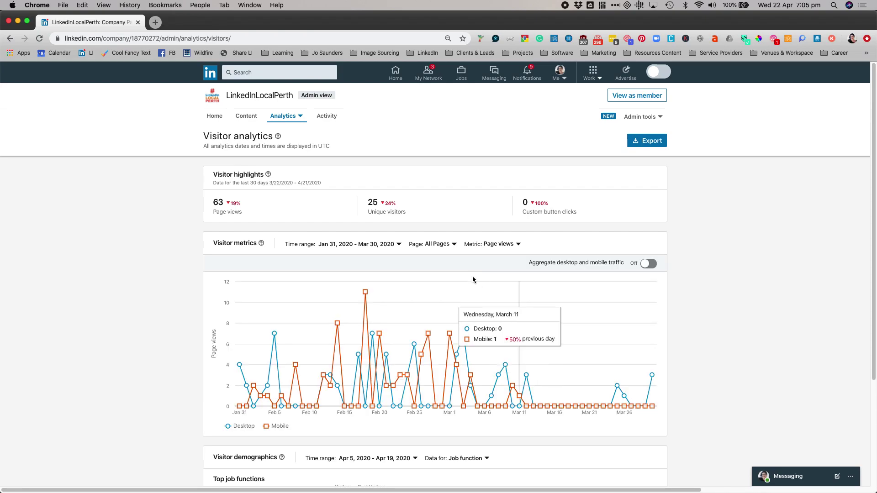
# Step: Check the page and metric filter options of the visitor metrics, and review the visitor demographics by job function
pyautogui.click(449, 247)
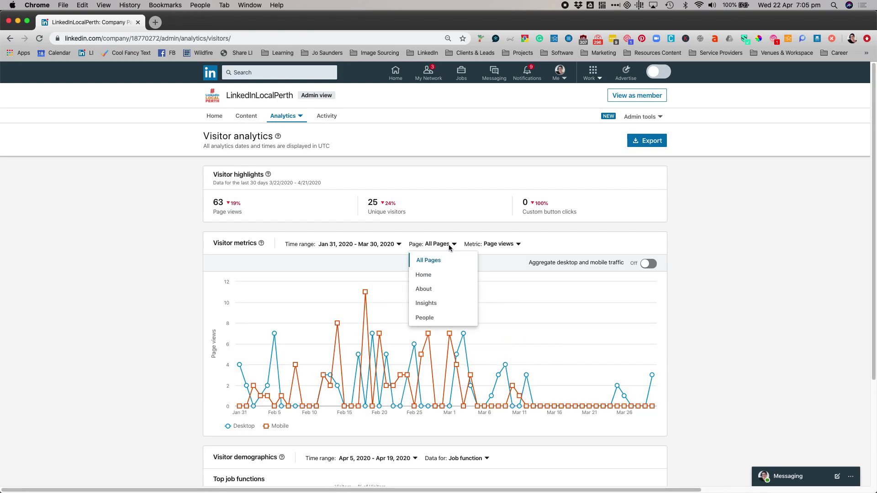
pyautogui.click(512, 245)
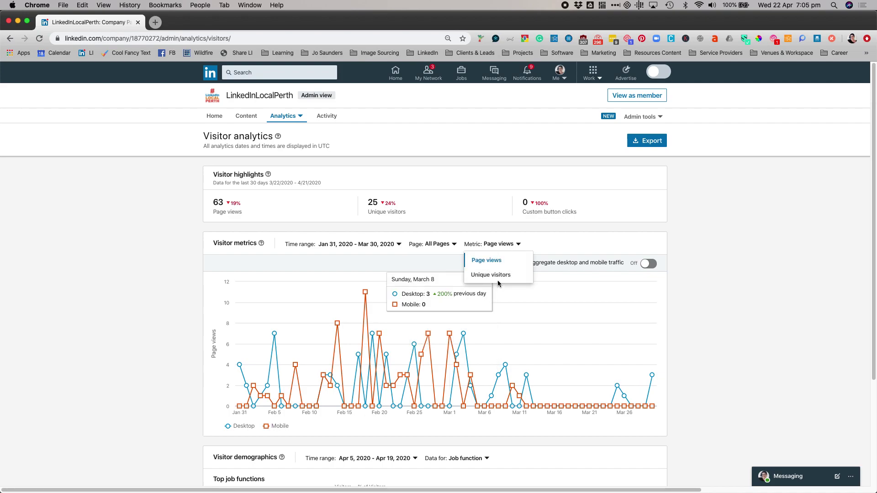
pyautogui.click(361, 373)
pyautogui.scroll(-2, 474, 373)
pyautogui.scroll(-4, 476, 376)
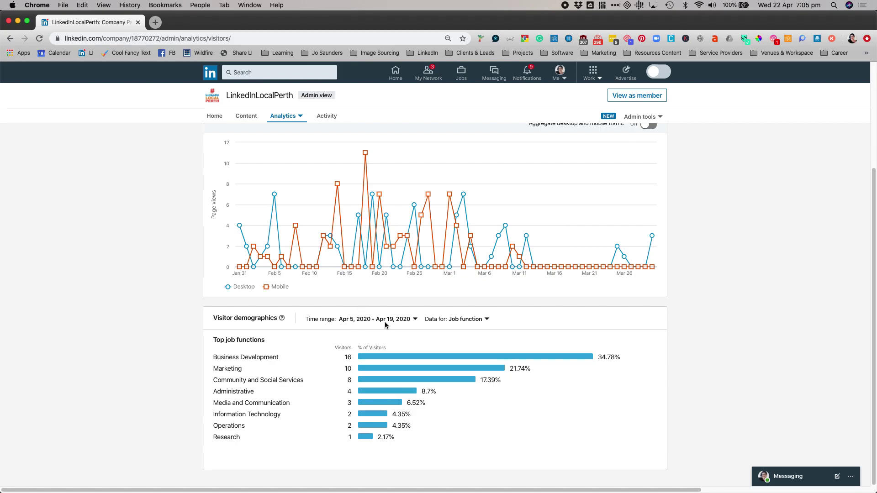
pyautogui.scroll(5, 414, 324)
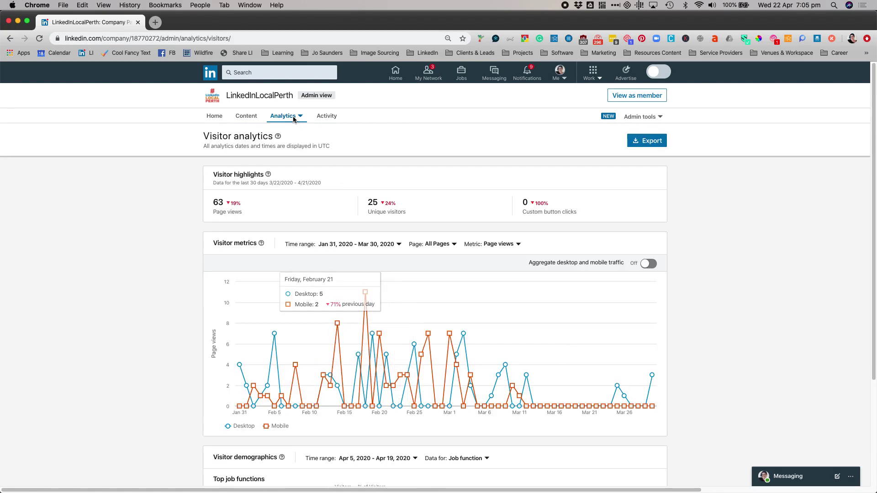
# Step: Open the update analytics and review the update highlights and the metrics available for the chart, keeping Impressions
pyautogui.click(283, 116)
pyautogui.click(272, 155)
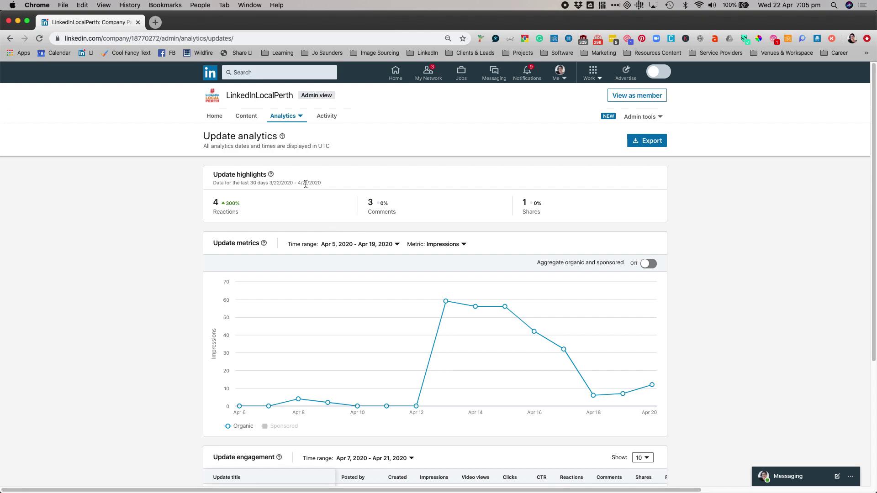
pyautogui.moveTo(228, 209)
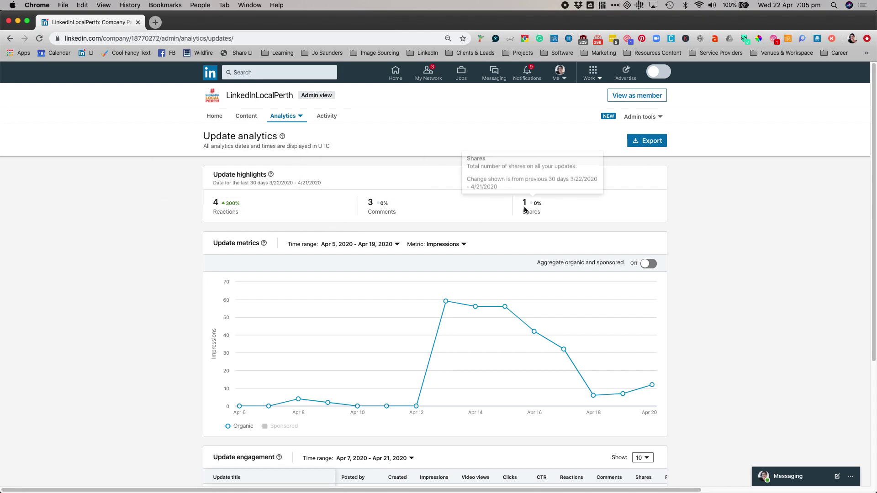
pyautogui.scroll(-1, 477, 247)
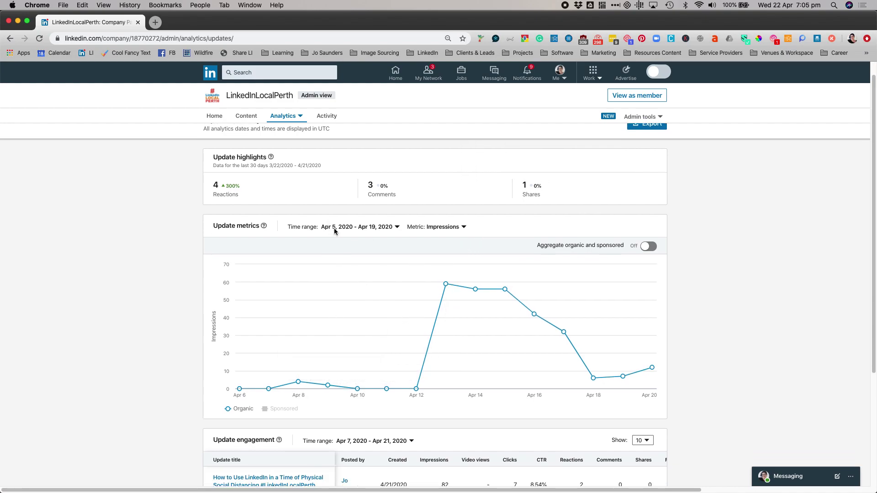
pyautogui.click(462, 227)
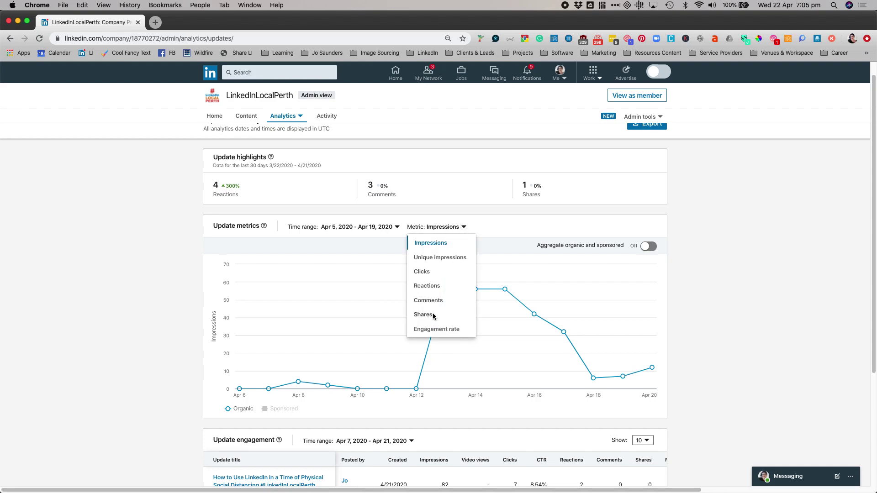
pyautogui.click(685, 276)
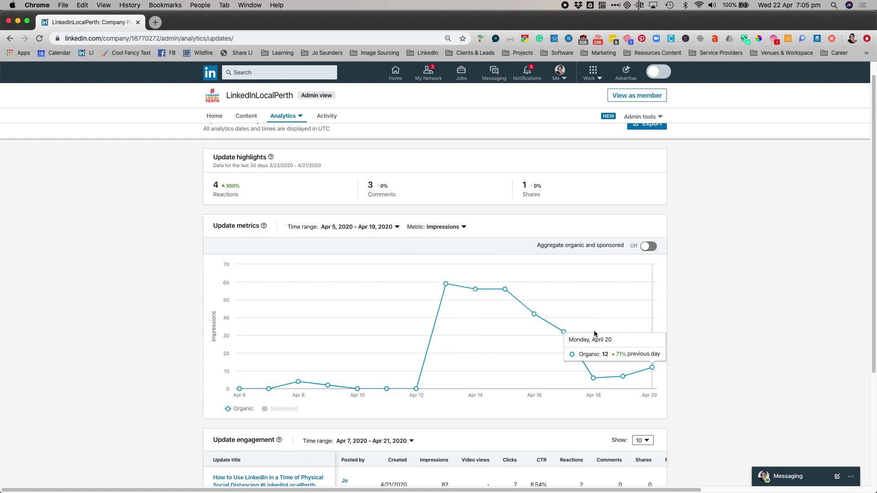
# Step: Examine the update engagement table across all its columns, including the definitions of impressions, video views and CTR
pyautogui.scroll(-1, 589, 335)
pyautogui.scroll(-5, 450, 307)
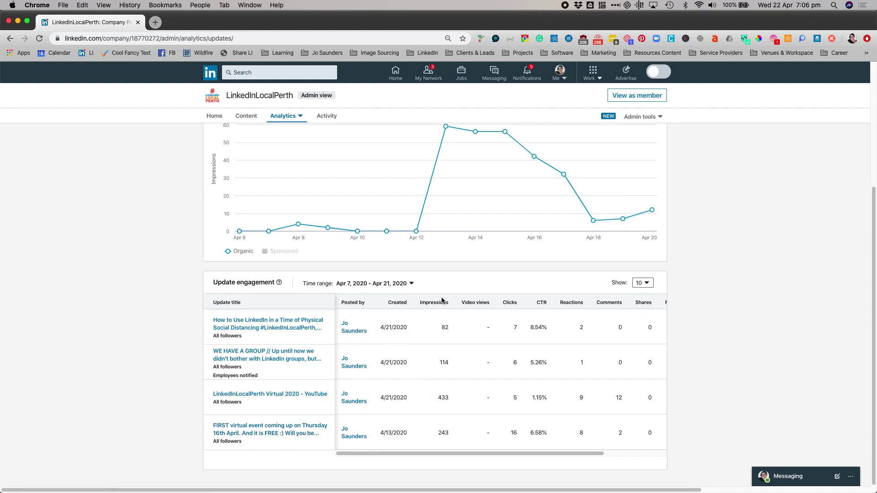
pyautogui.moveTo(435, 303)
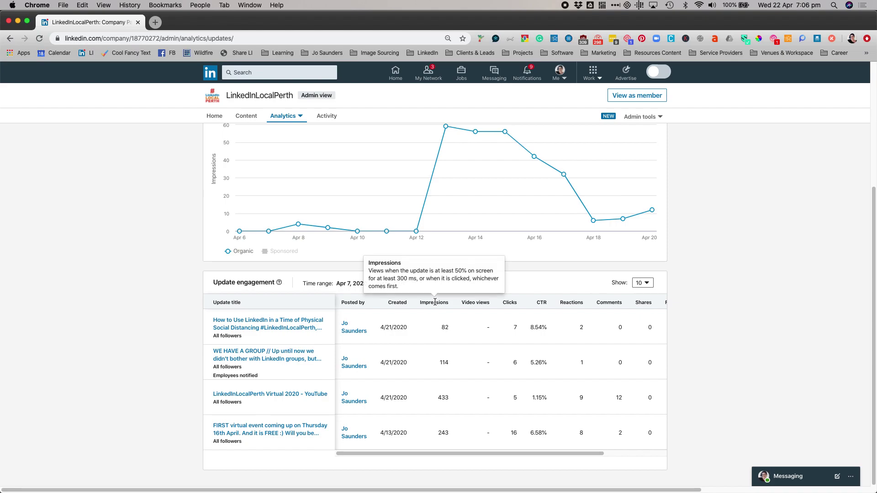
pyautogui.moveTo(479, 304)
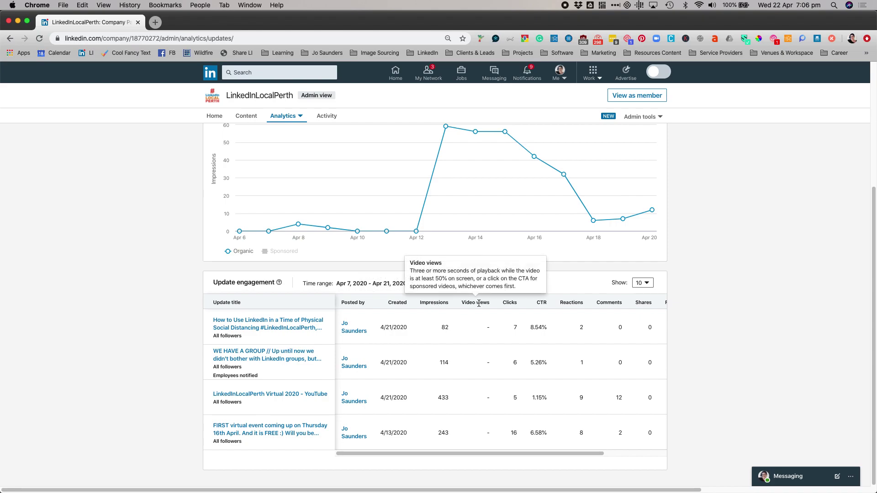
pyautogui.moveTo(543, 303)
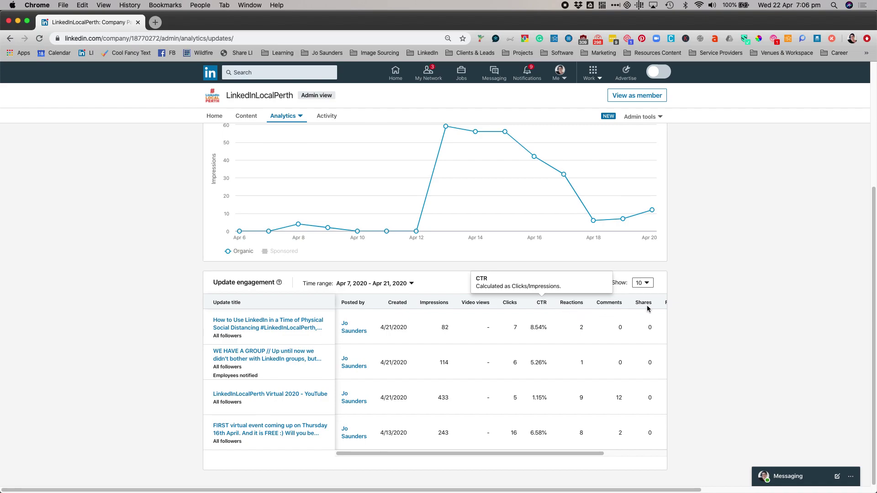
pyautogui.moveTo(648, 305)
pyautogui.moveTo(594, 454); pyautogui.dragTo(670, 452)
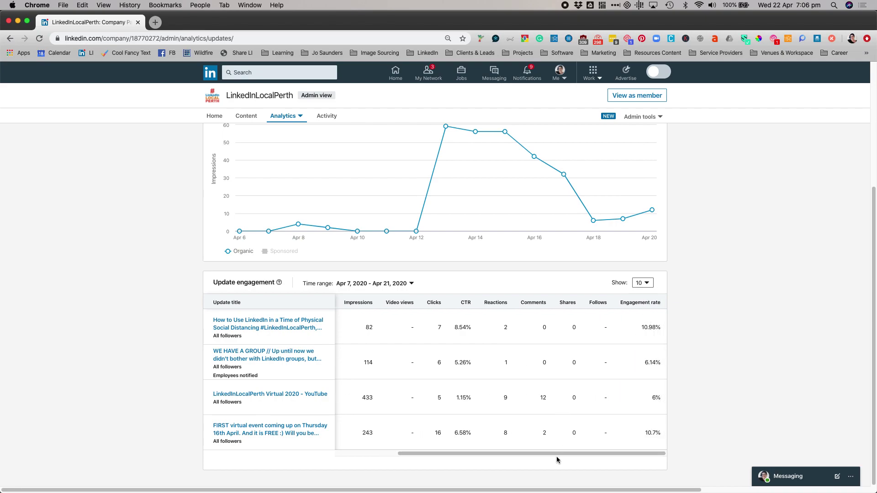
pyautogui.moveTo(555, 453); pyautogui.dragTo(392, 448)
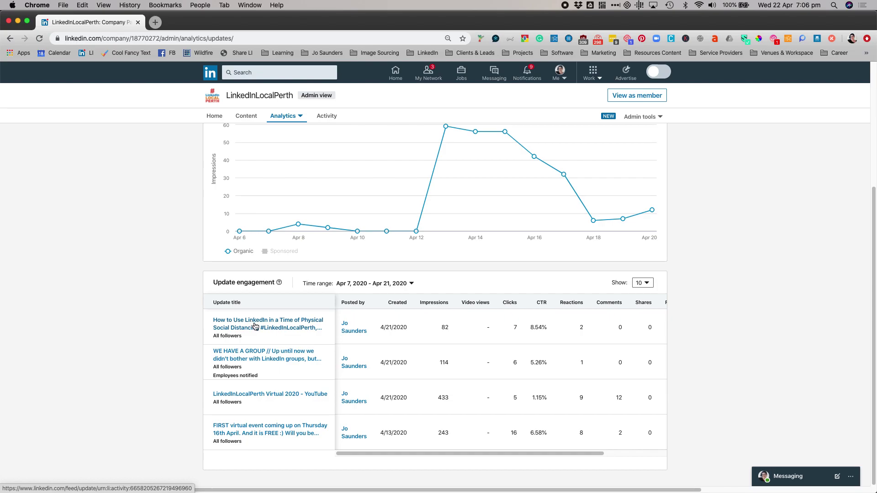
pyautogui.scroll(5, 263, 331)
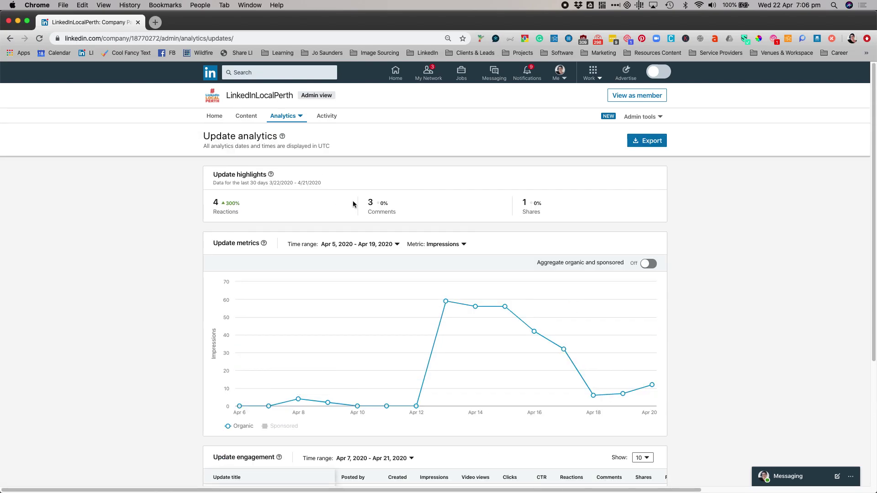
# Step: Open the follower analytics and review the follower highlights, new-follower chart and demographics by location
pyautogui.click(297, 116)
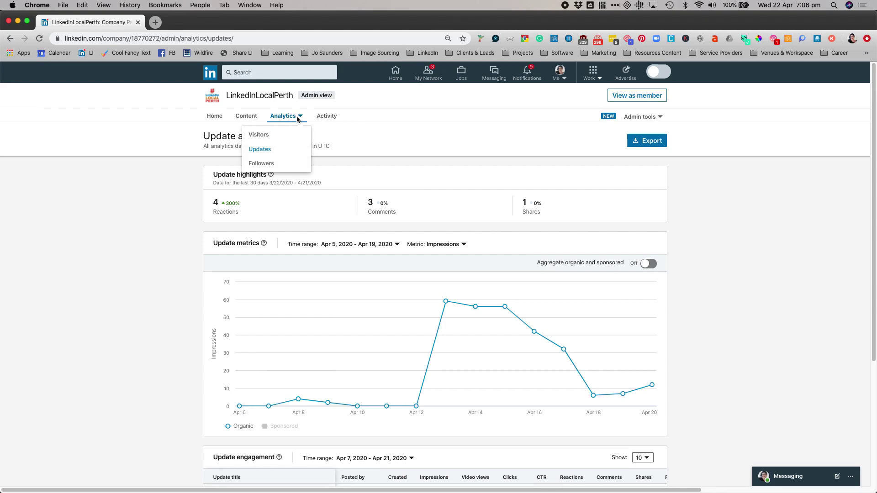
pyautogui.click(258, 168)
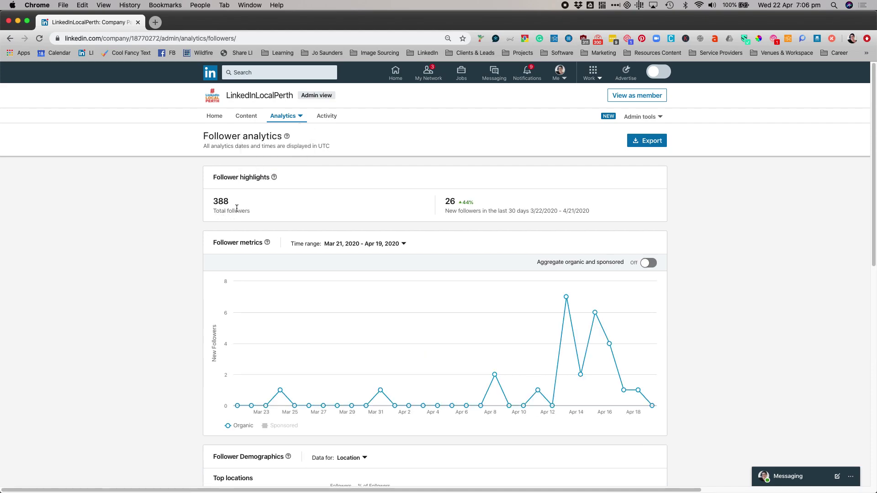
pyautogui.scroll(-1, 309, 265)
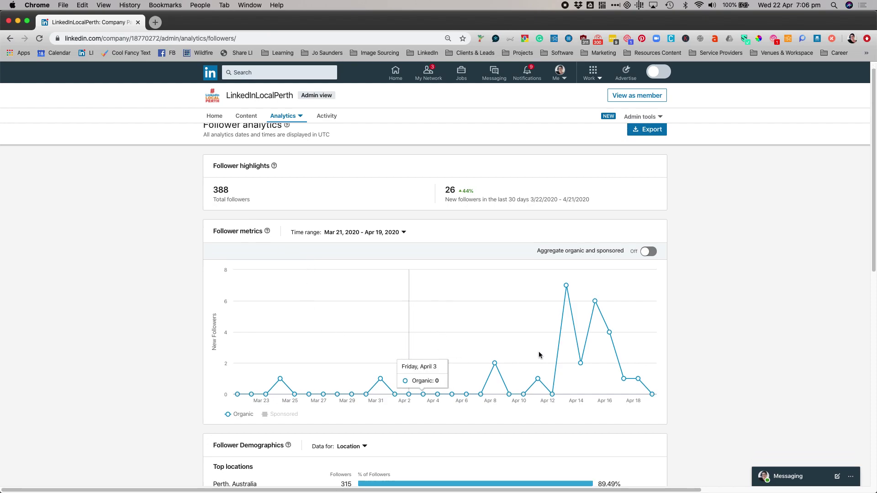
pyautogui.scroll(-3, 567, 351)
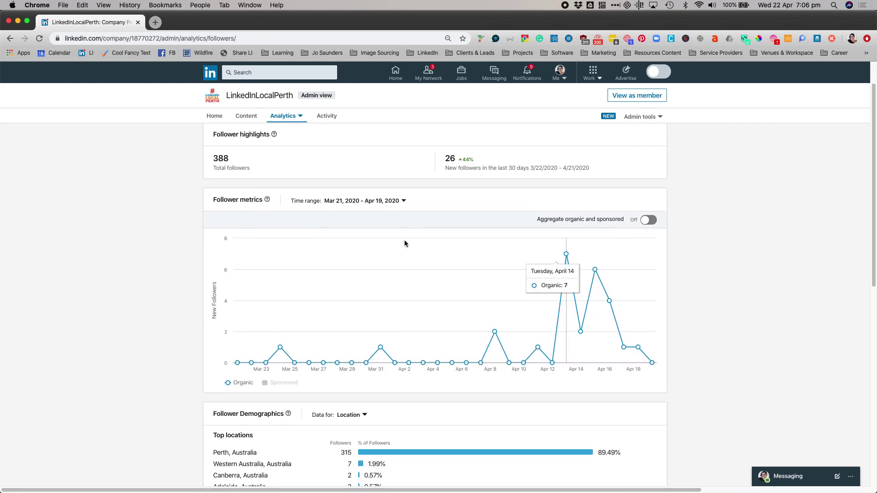
pyautogui.scroll(-5, 418, 295)
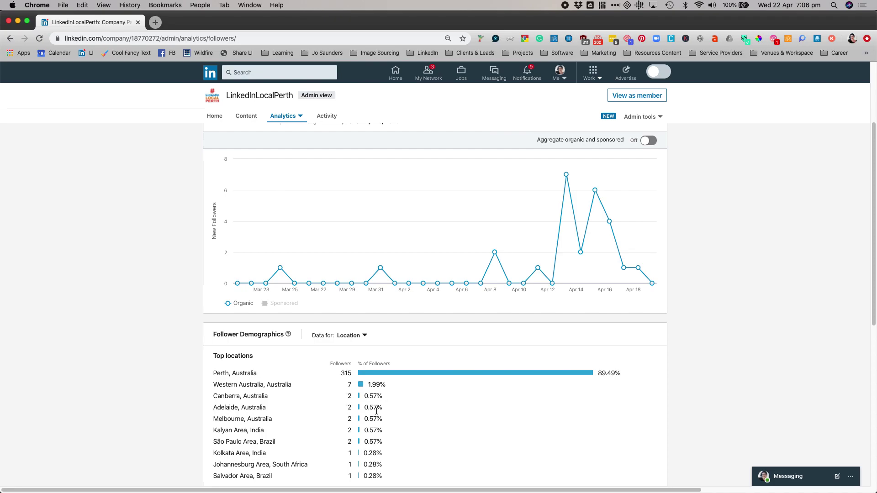
pyautogui.scroll(-5, 376, 411)
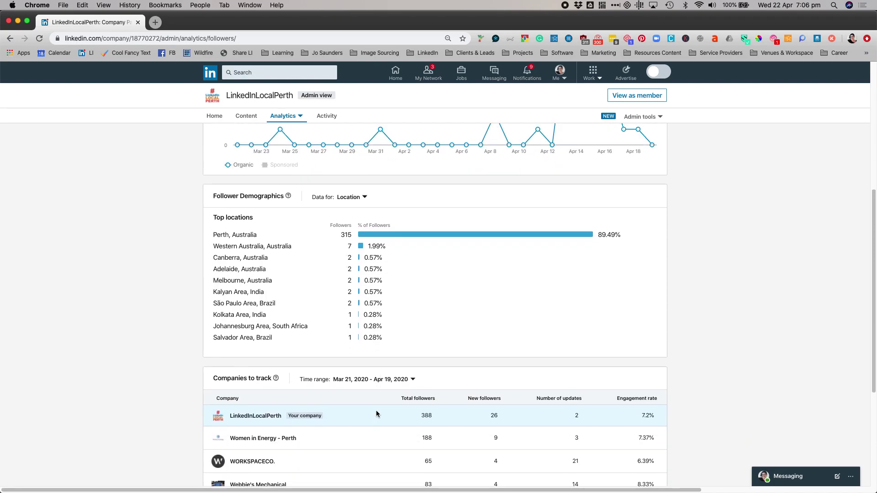
# Step: Compare the page with the companies to track by followers, updates and engagement rate, and return to the follower analytics heading
pyautogui.scroll(-3, 376, 413)
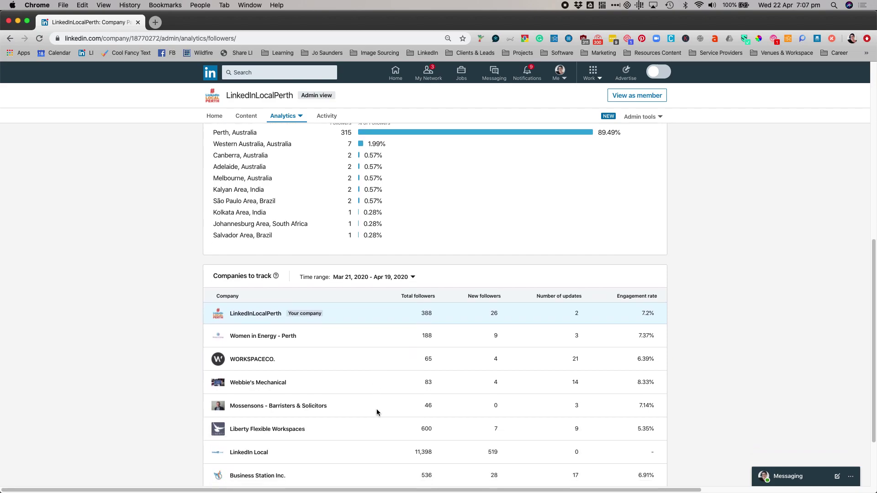
pyautogui.scroll(-1, 376, 410)
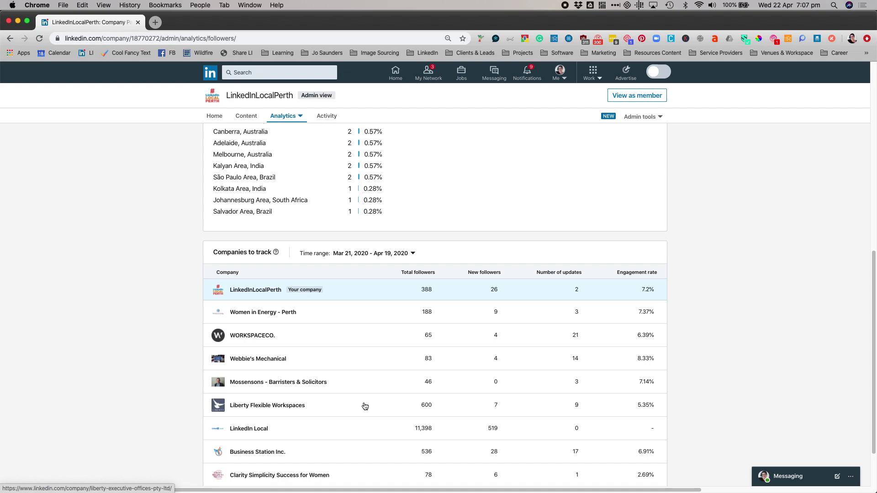
pyautogui.scroll(-1, 361, 405)
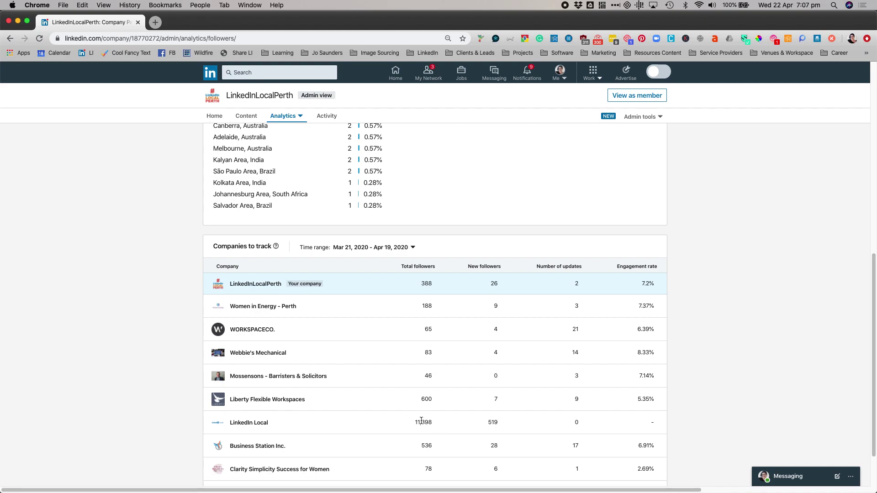
pyautogui.moveTo(492, 424)
pyautogui.scroll(-2, 511, 426)
pyautogui.scroll(6, 510, 426)
pyautogui.scroll(3, 510, 428)
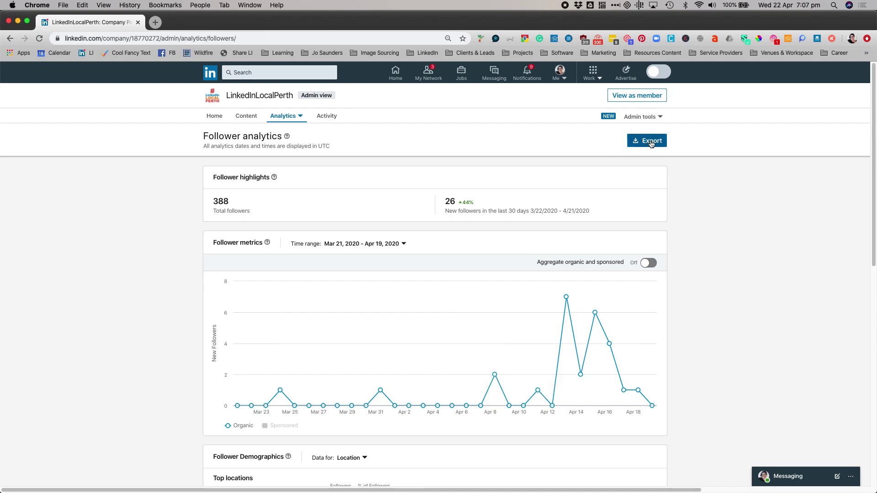
# Step: Open the page's activity notifications and filter them by reactions and by mentions of the company
pyautogui.click(329, 116)
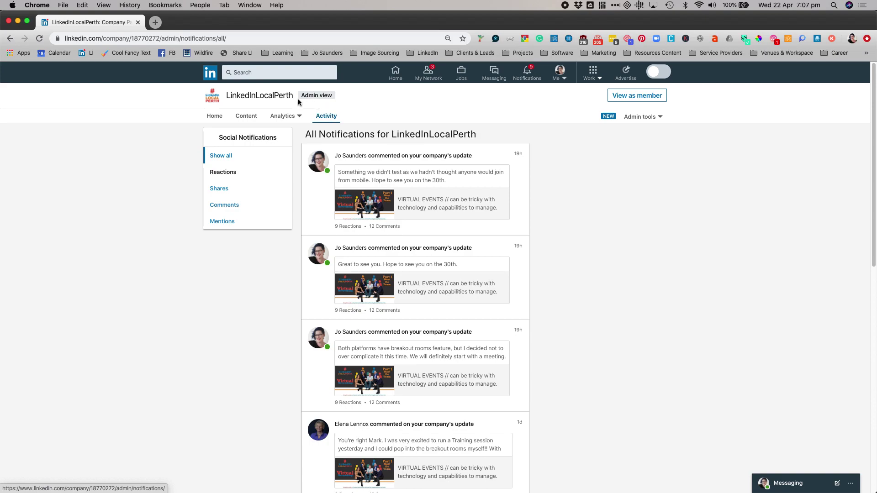
pyautogui.click(232, 174)
pyautogui.click(229, 223)
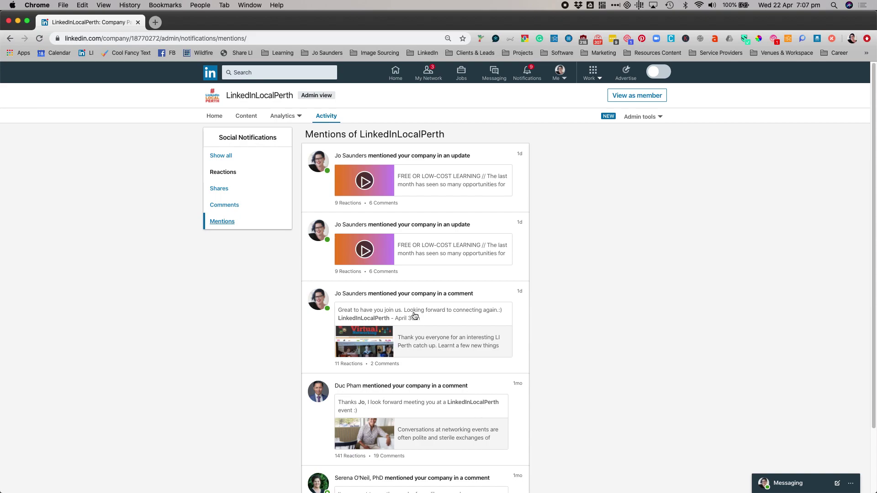
# Step: Return to the page's admin home, start a post, and review the teammate celebration options and other post types
pyautogui.click(212, 118)
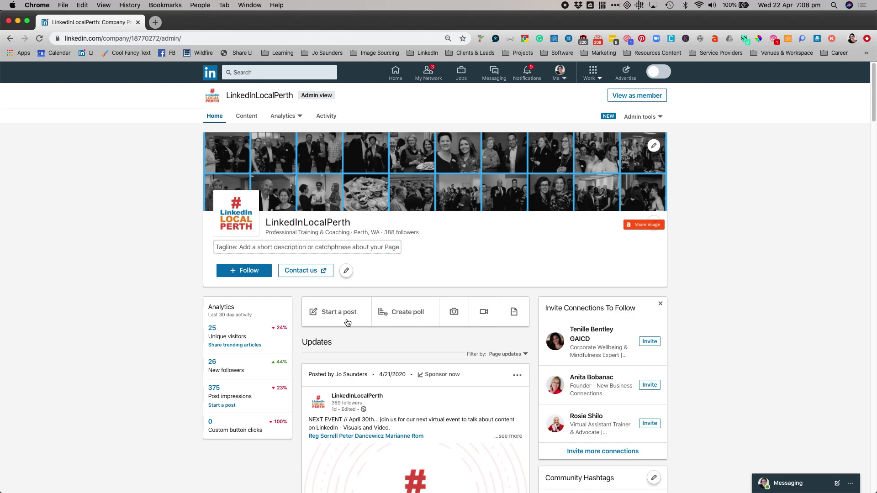
pyautogui.click(342, 314)
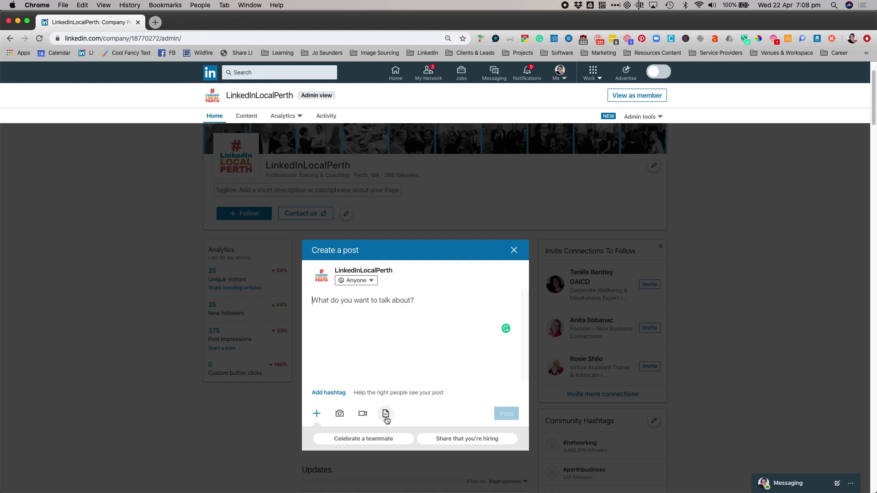
pyautogui.click(370, 441)
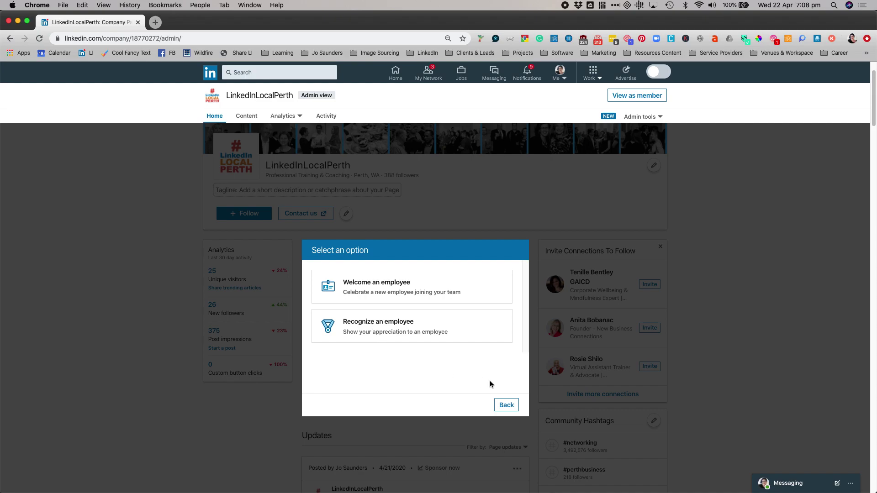
pyautogui.click(505, 405)
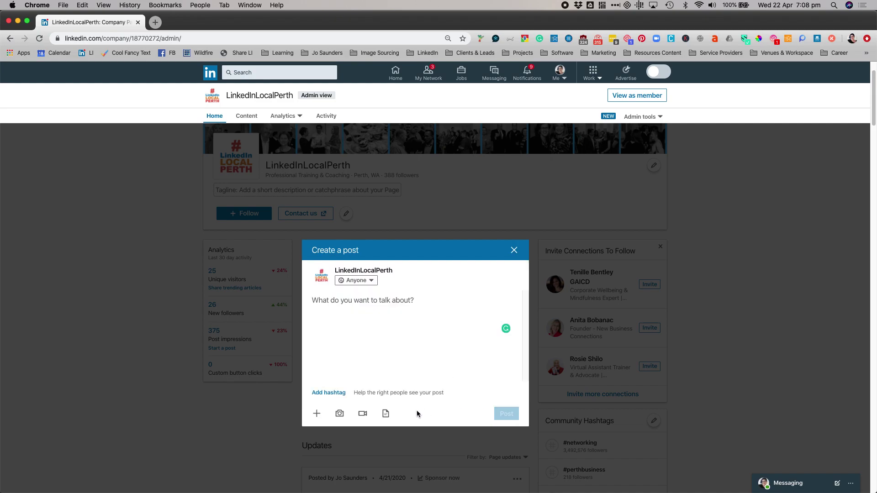
pyautogui.click(318, 415)
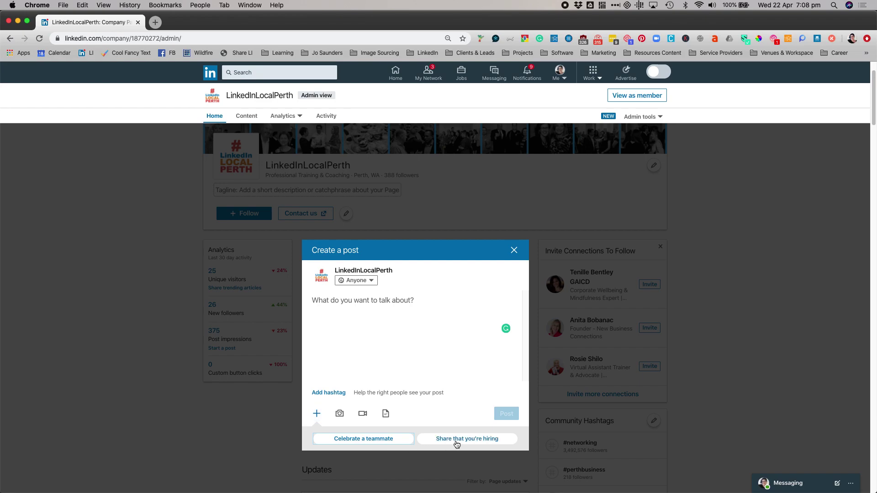
# Step: Restrict the post's visibility to a targeted audience with Perth, Australia as the location
pyautogui.click(365, 281)
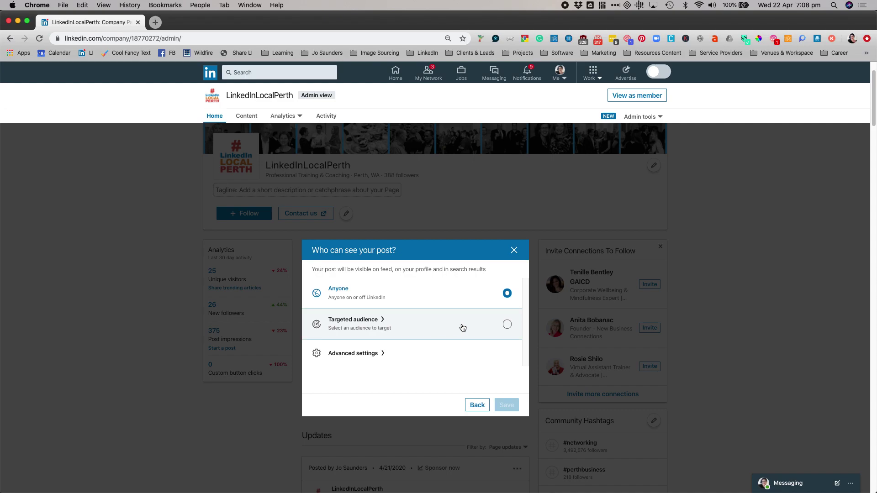
pyautogui.click(507, 325)
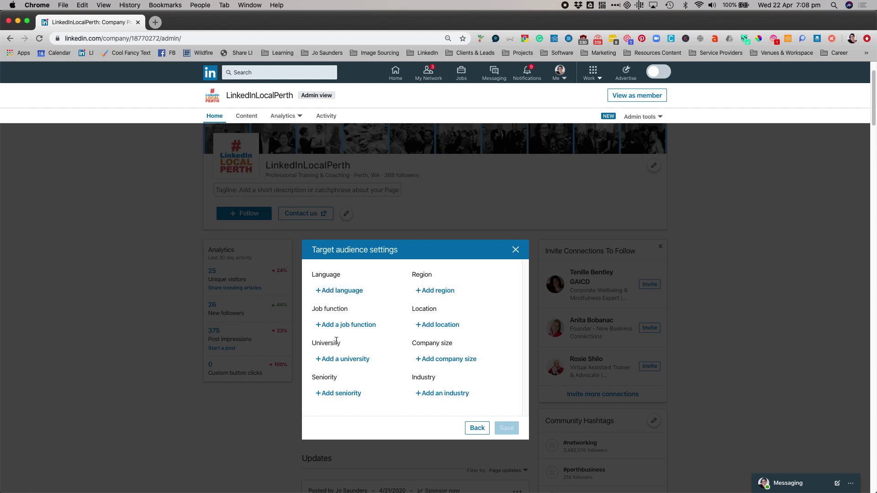
pyautogui.click(433, 326)
pyautogui.write('Perth')
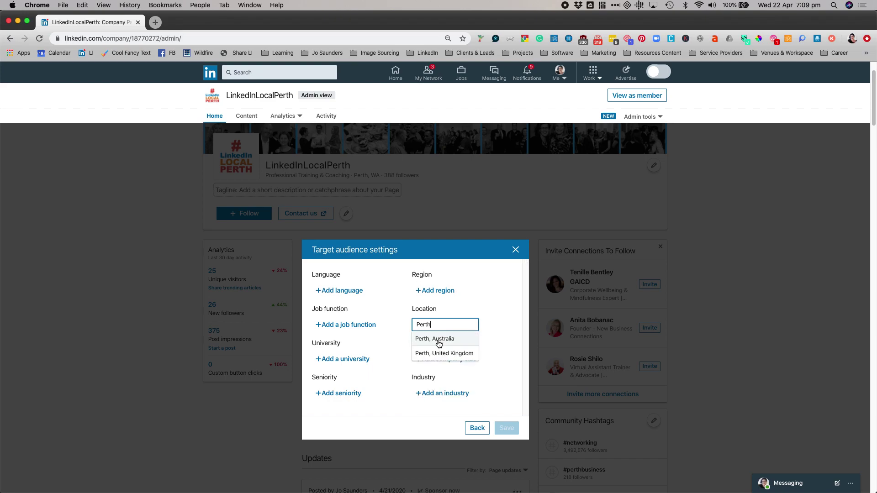
pyautogui.click(439, 344)
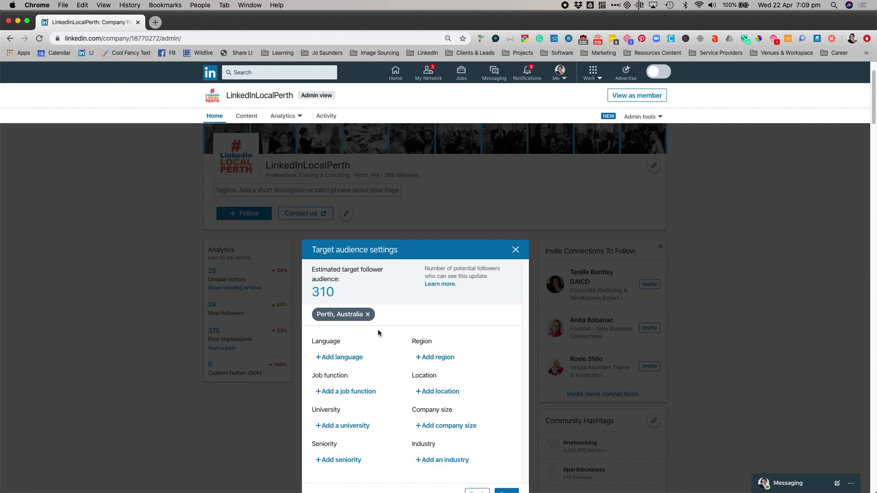
# Step: Replace the Perth target location with Canberra, Australia, and close the post without publishing it
pyautogui.click(368, 315)
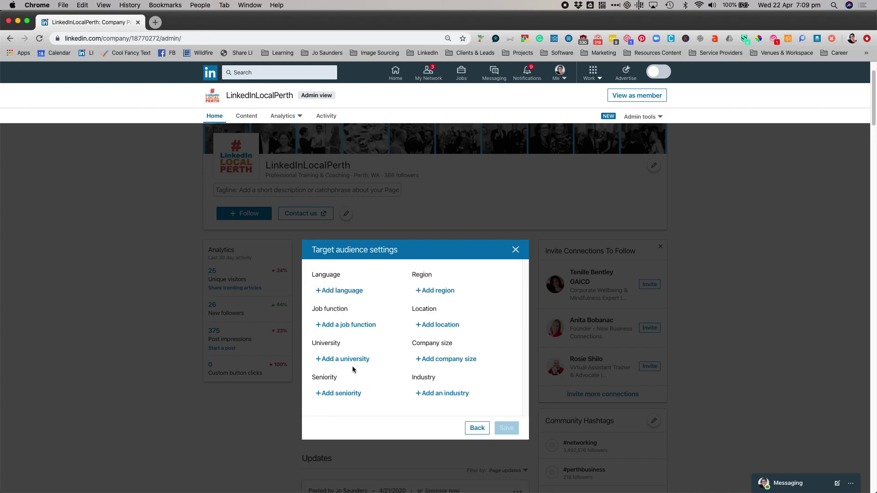
pyautogui.click(432, 328)
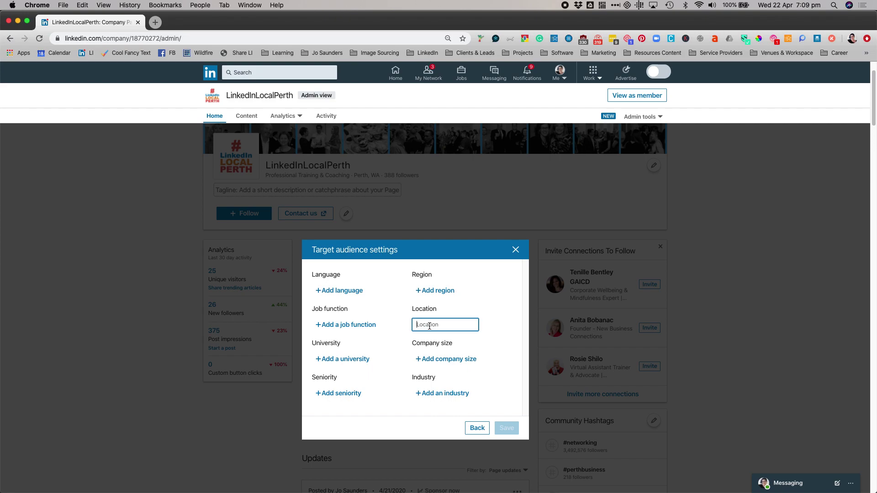
pyautogui.write('Canberra')
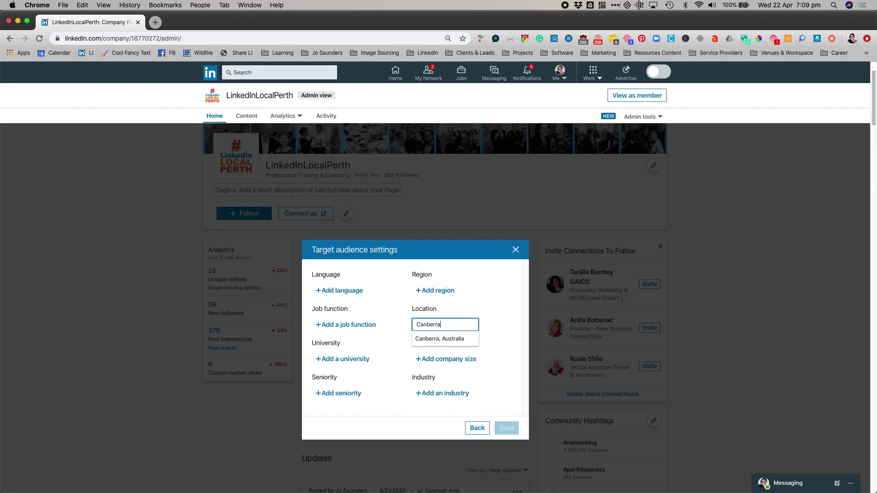
pyautogui.click(431, 340)
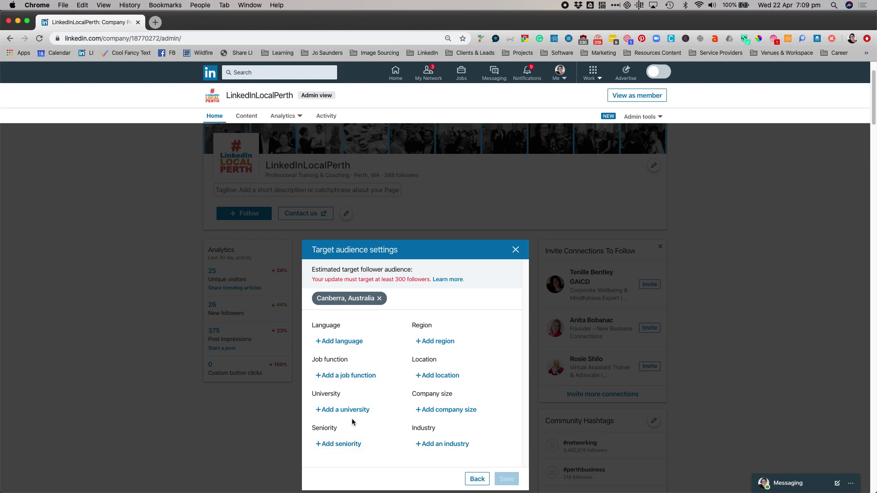
pyautogui.click(515, 251)
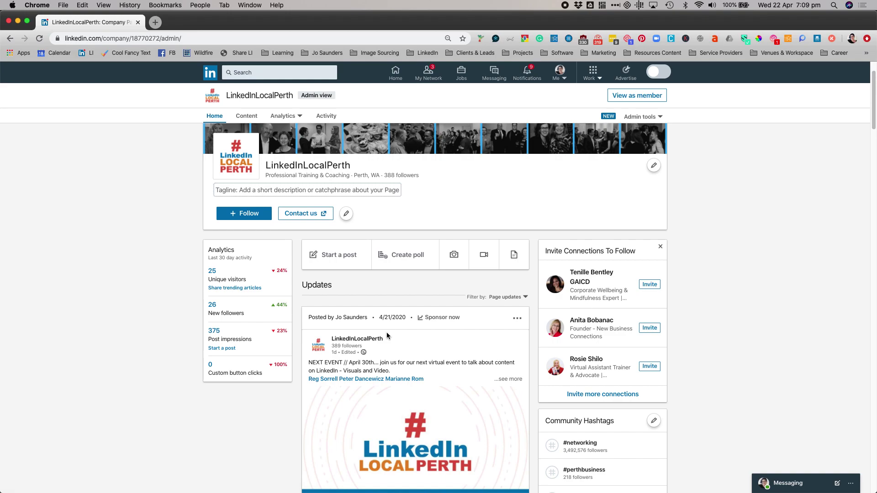
# Step: Open the comment field on the page's latest event update as the page admin, and return to the page header
pyautogui.scroll(-1, 386, 333)
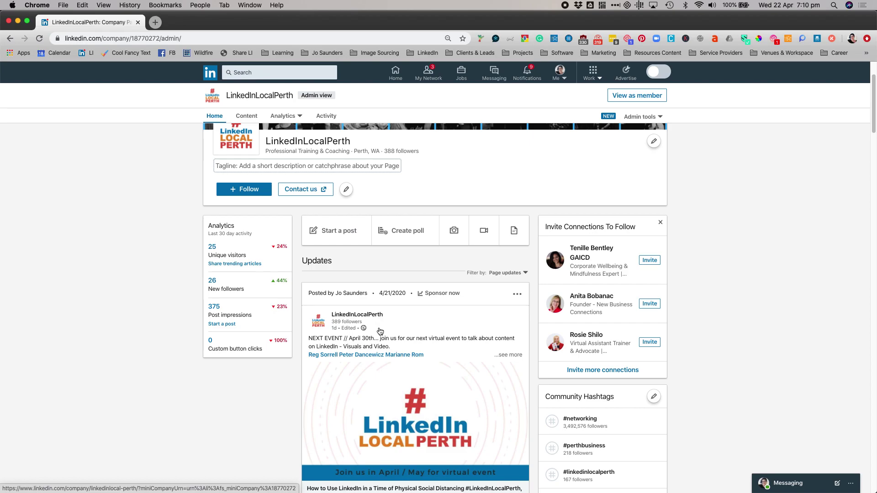
pyautogui.scroll(-5, 380, 330)
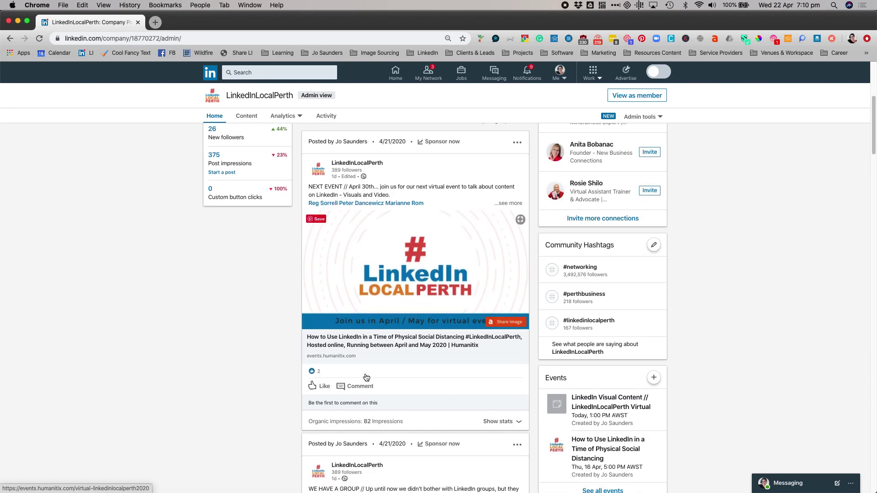
pyautogui.click(359, 387)
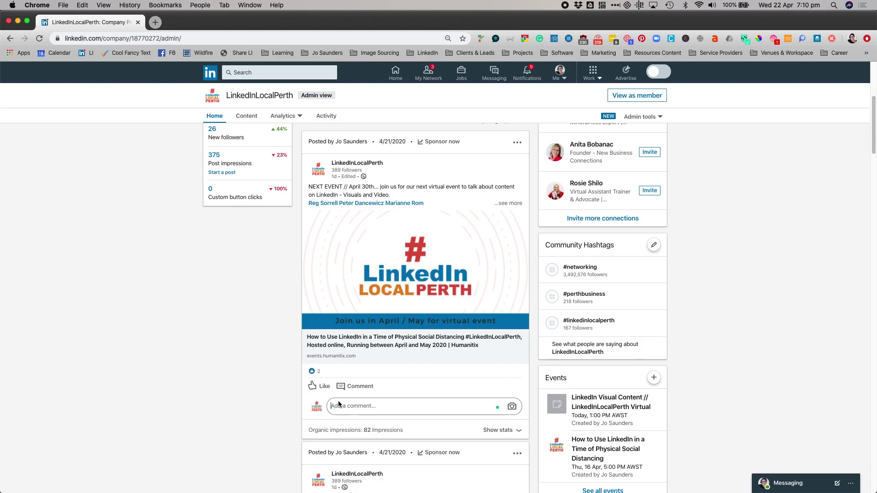
pyautogui.scroll(5, 338, 404)
pyautogui.scroll(-1, 401, 394)
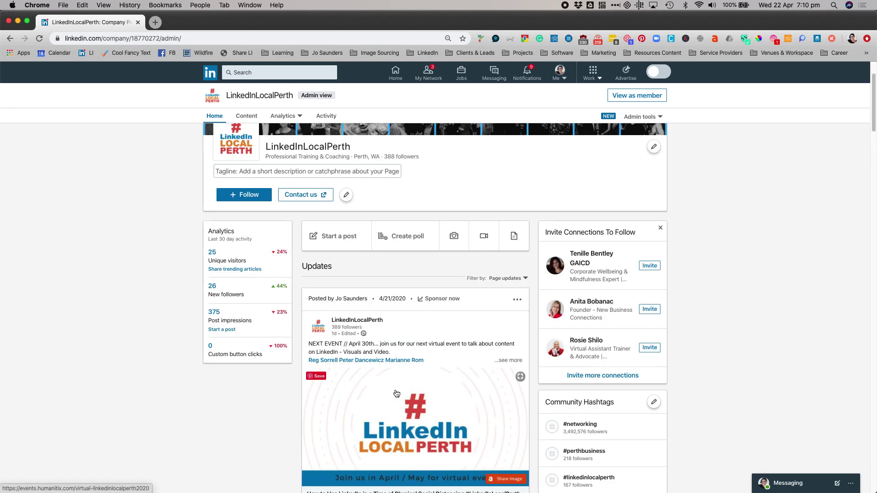
pyautogui.scroll(2, 397, 389)
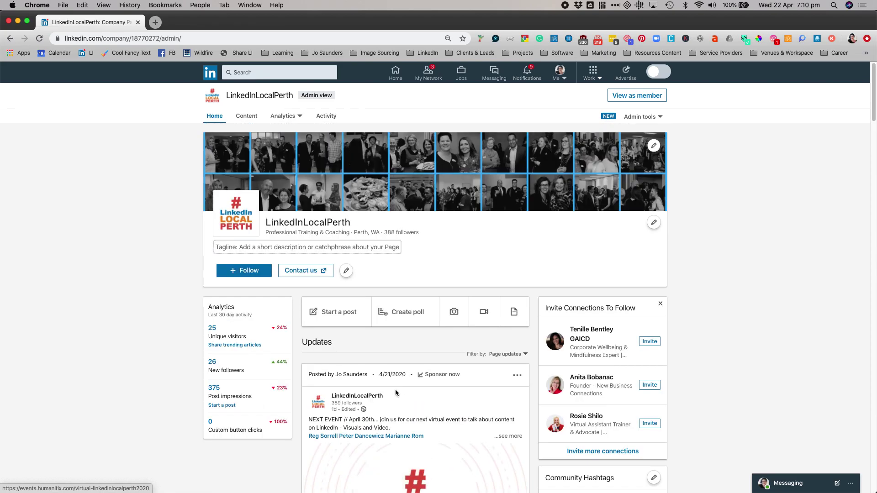
# Step: View the page as a member and open the comment field on the Perth Connect group post
pyautogui.click(640, 97)
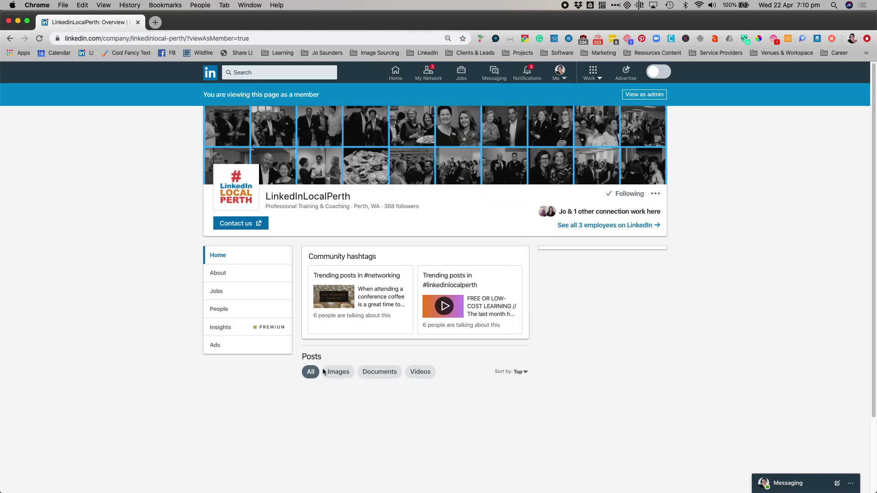
pyautogui.scroll(-5, 381, 373)
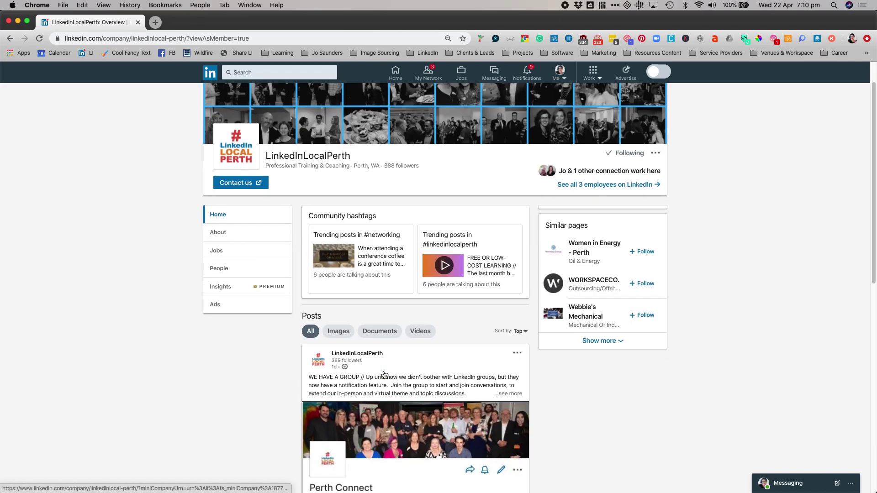
pyautogui.scroll(-1, 361, 366)
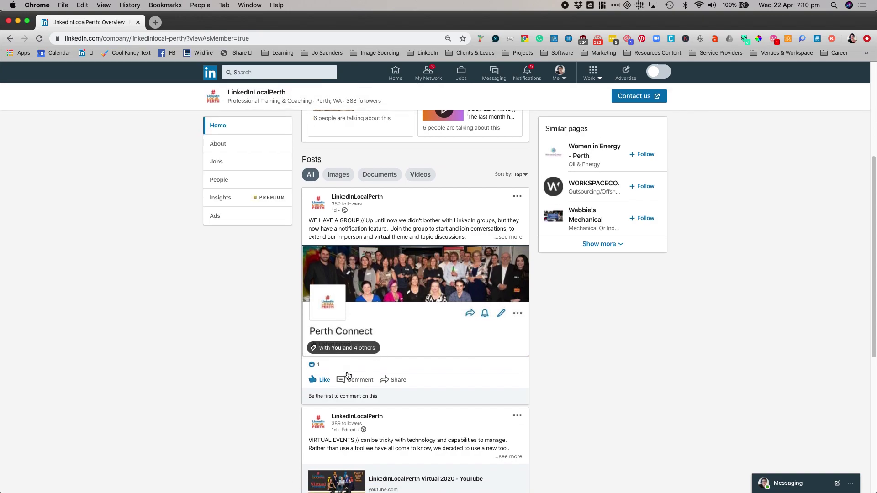
pyautogui.click(354, 375)
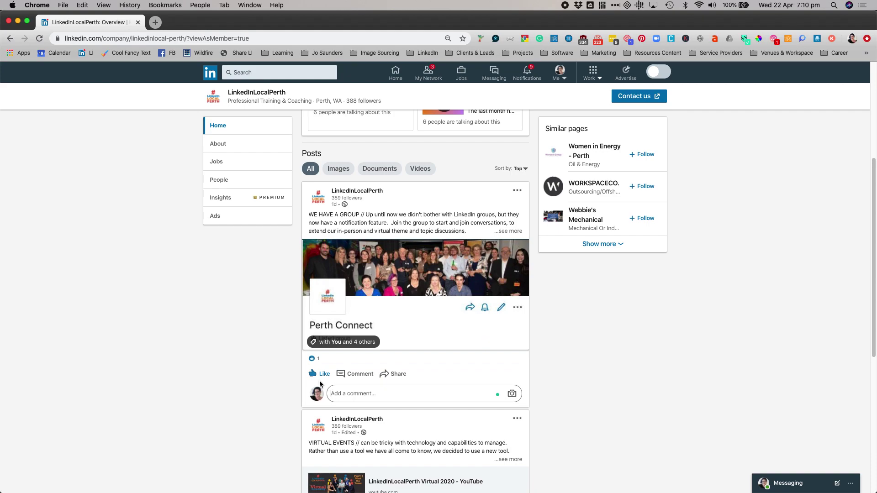
pyautogui.moveTo(320, 374)
# Step: Open the home feed and look through the company posts from TAFE Queensland and DARE Group Australia
pyautogui.click(397, 73)
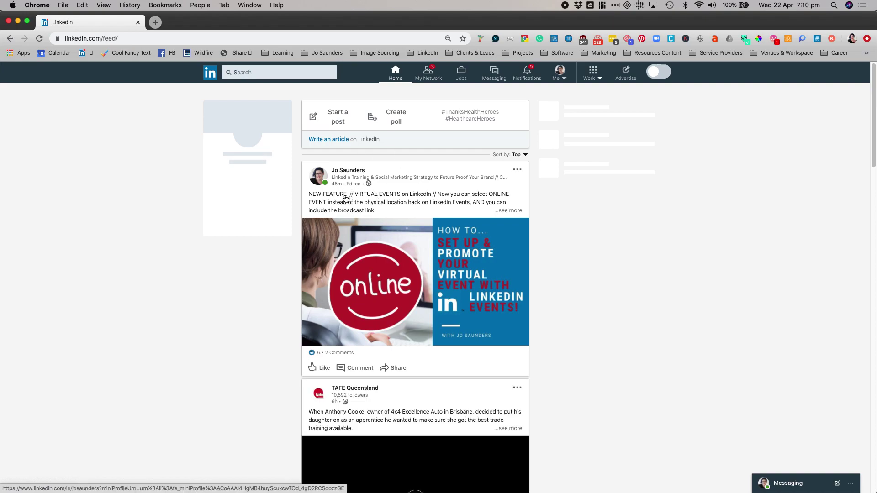
pyautogui.scroll(-1, 344, 191)
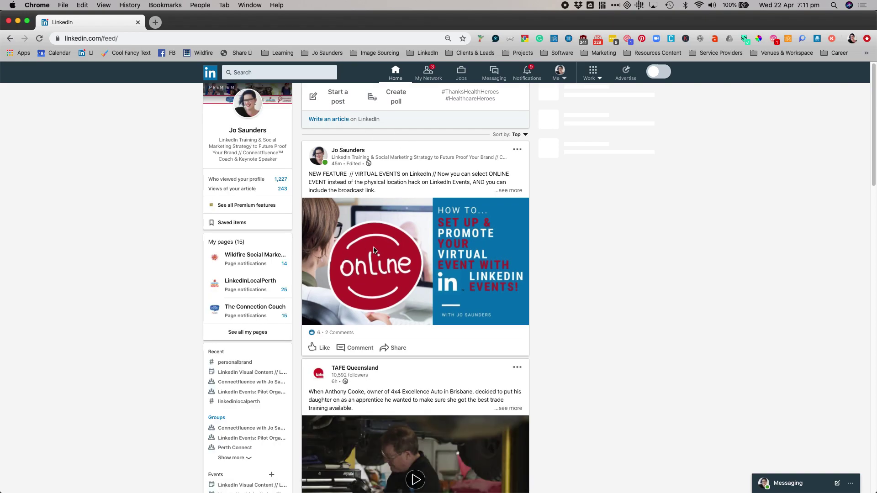
pyautogui.scroll(-2, 411, 274)
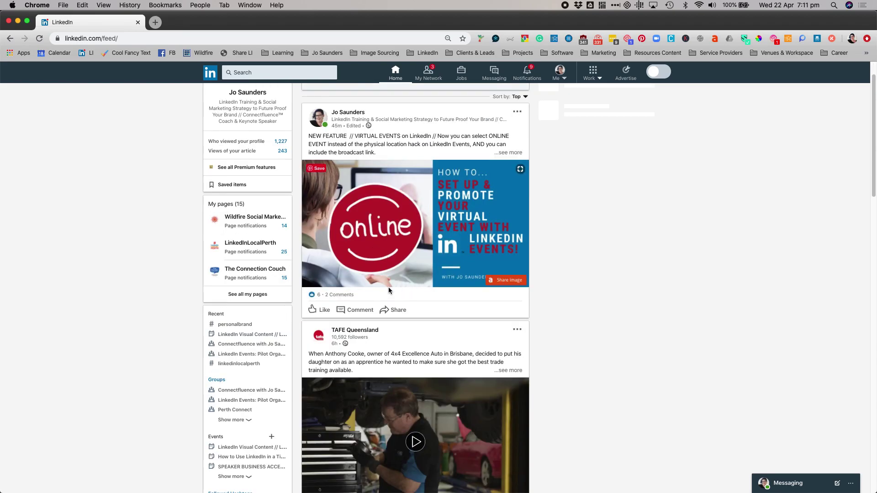
pyautogui.scroll(-4, 388, 297)
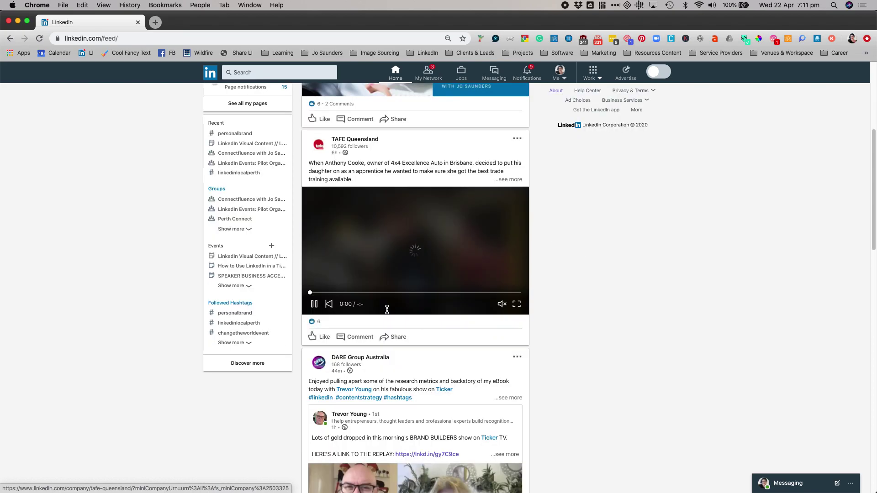
pyautogui.scroll(-2, 387, 310)
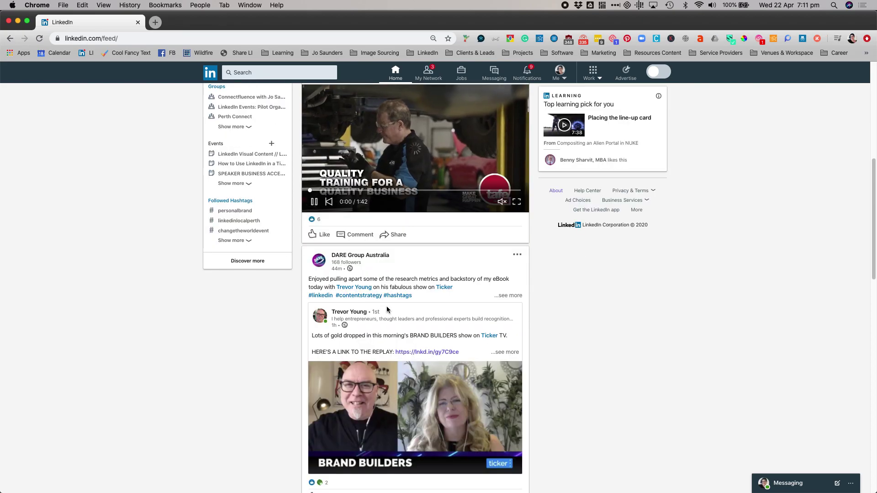
# Step: Examine feed posts surfaced by connections' comments and shares, down to the shared Department of Finance update
pyautogui.scroll(-7, 388, 310)
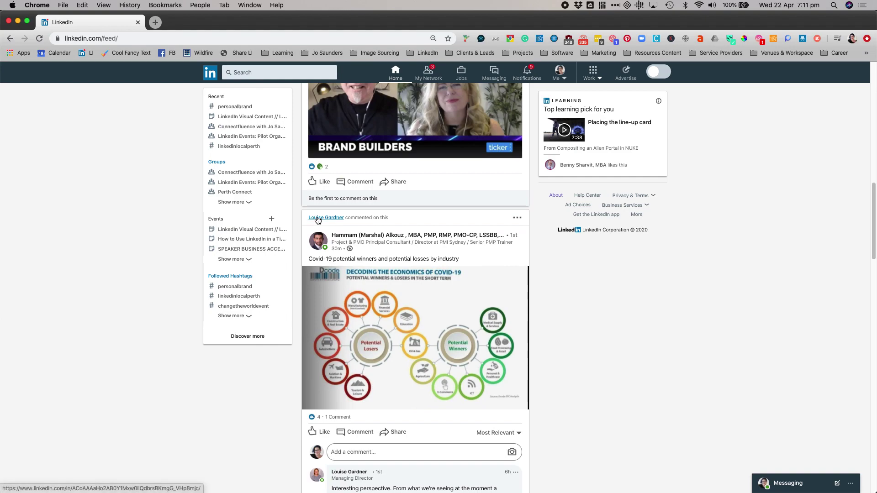
pyautogui.moveTo(318, 221)
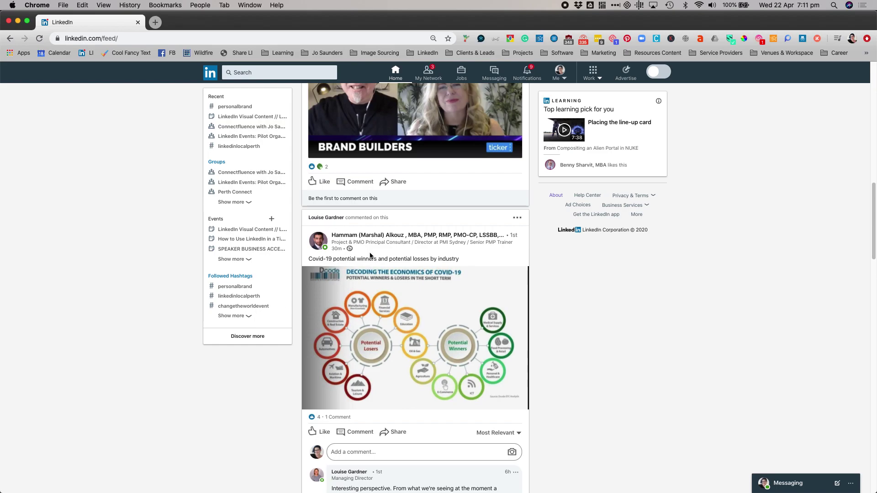
pyautogui.scroll(-3, 381, 321)
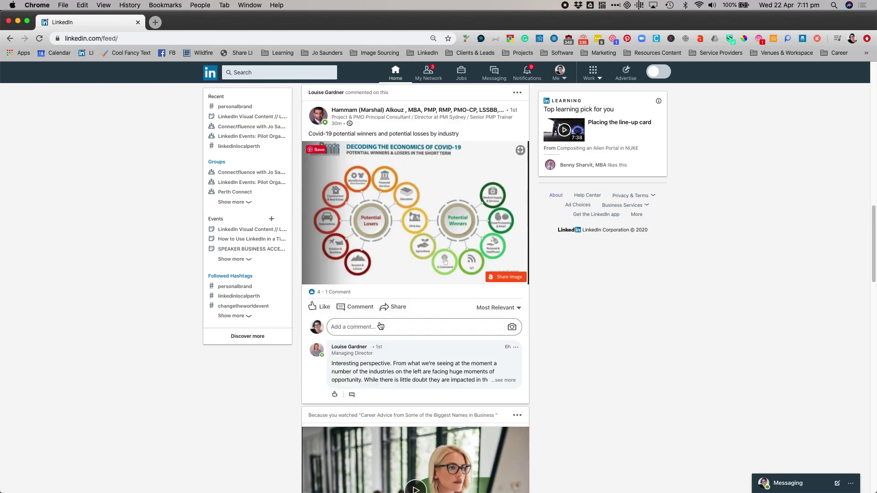
pyautogui.scroll(-4, 380, 324)
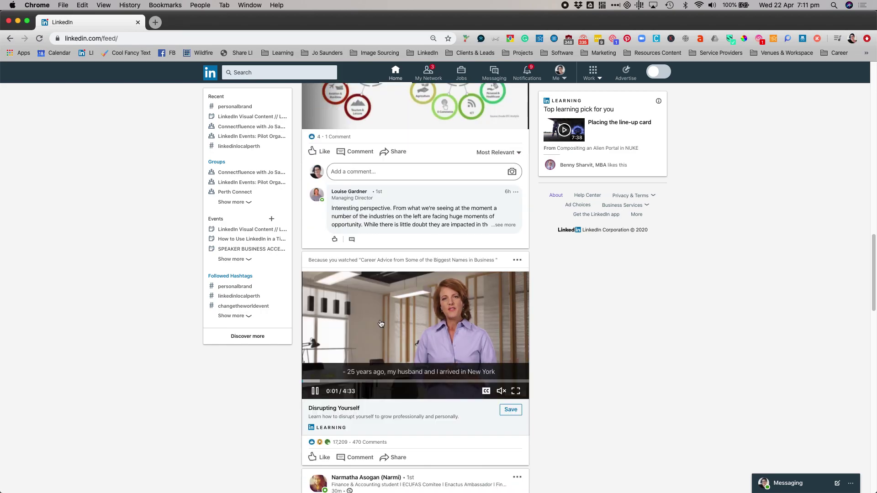
pyautogui.scroll(-4, 380, 324)
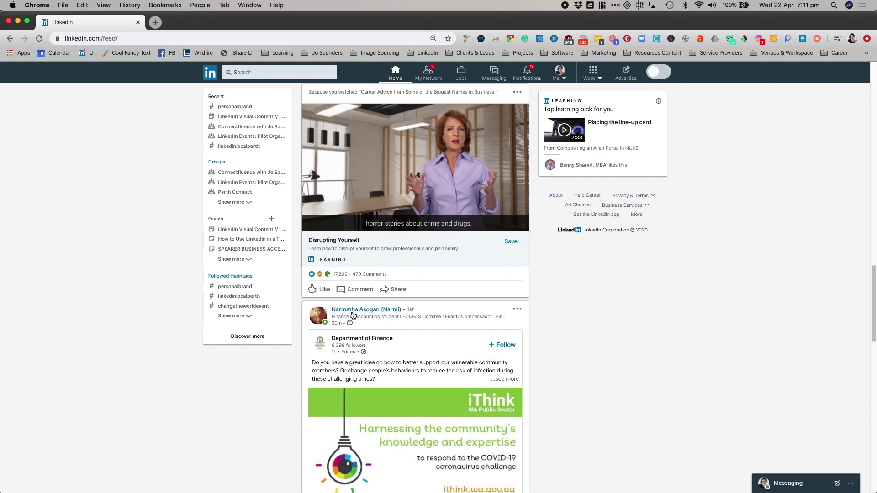
pyautogui.moveTo(353, 315)
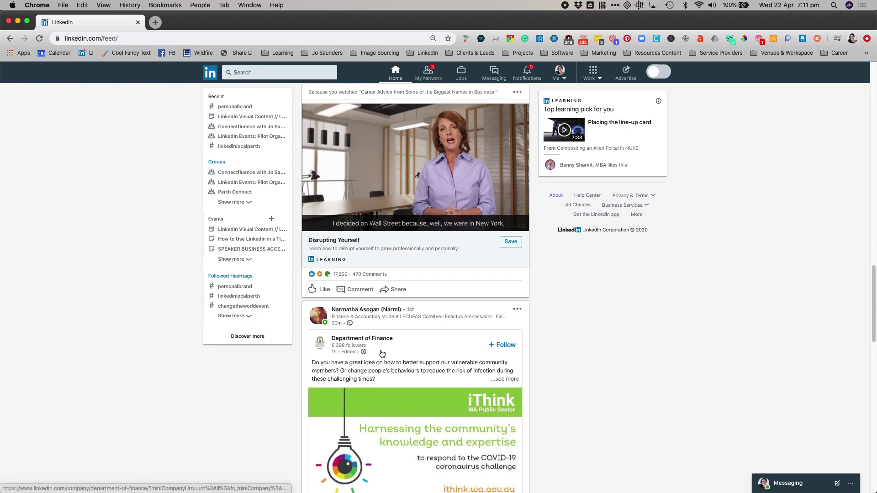
pyautogui.scroll(1, 382, 354)
pyautogui.scroll(-1, 382, 354)
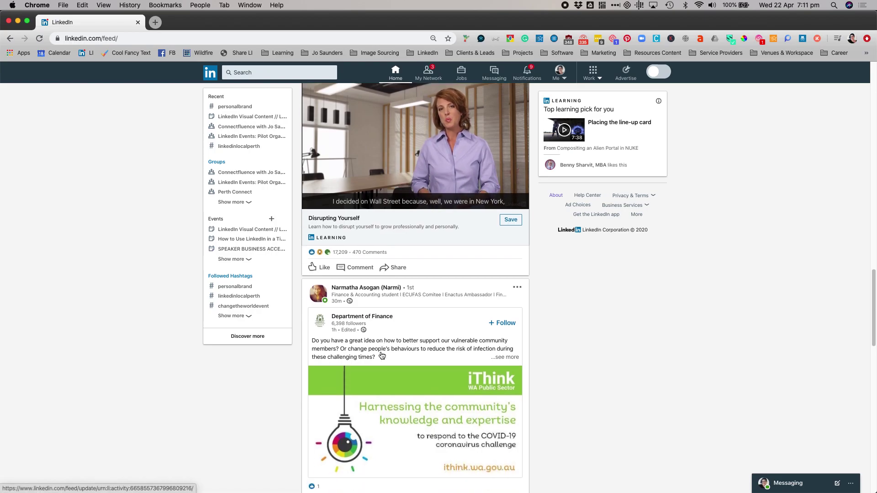
# Step: Examine the complete Department of Finance iThink post shared by a connection, and return to the posts above it
pyautogui.scroll(-3, 382, 355)
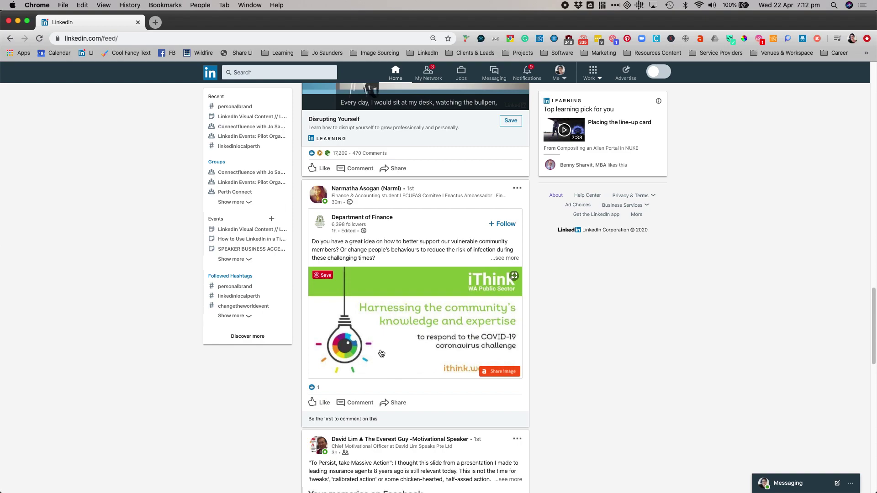
pyautogui.scroll(-1, 382, 353)
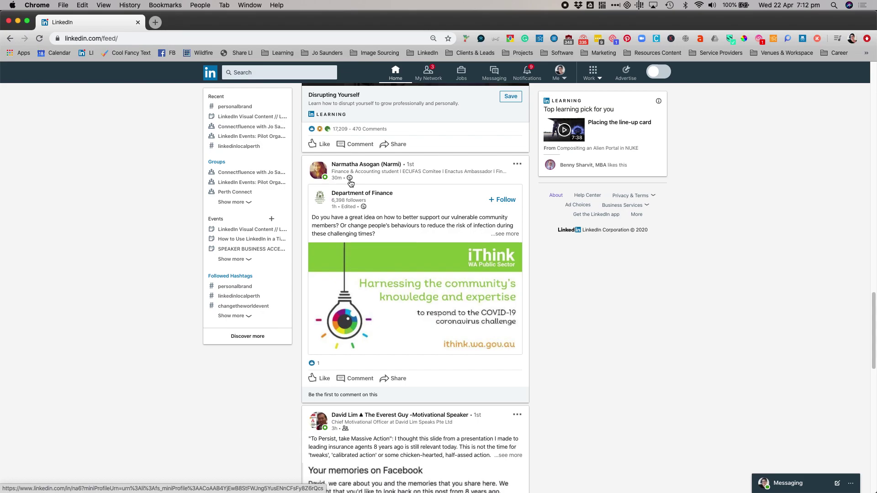
pyautogui.scroll(10, 319, 130)
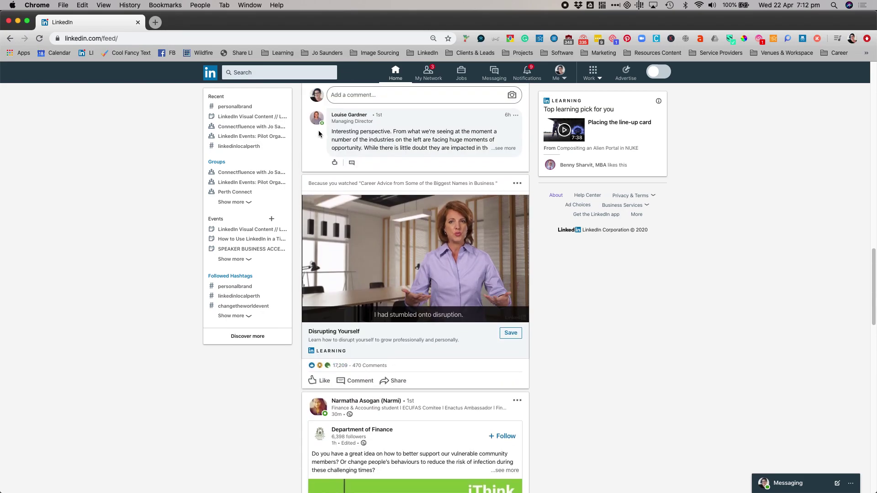
# Step: Open the account owner's personal profile and look through its Experience section down to the Wildfire Social Marketing roles
pyautogui.click(561, 74)
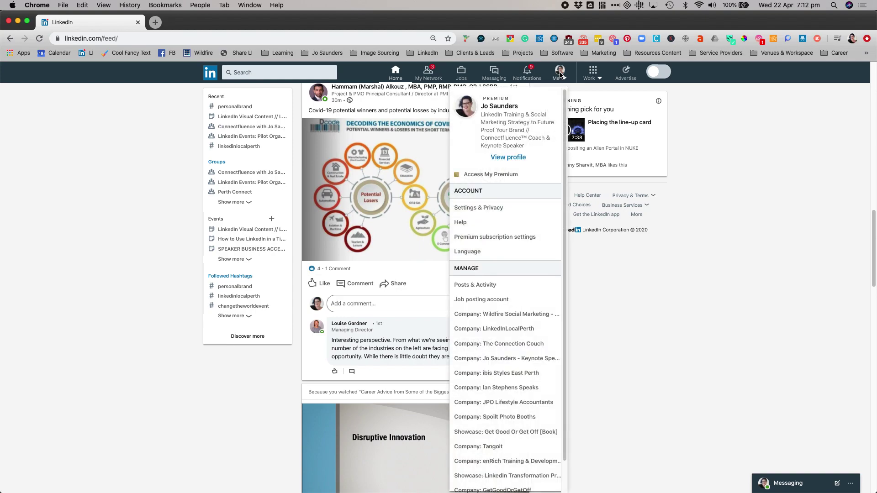
pyautogui.click(516, 161)
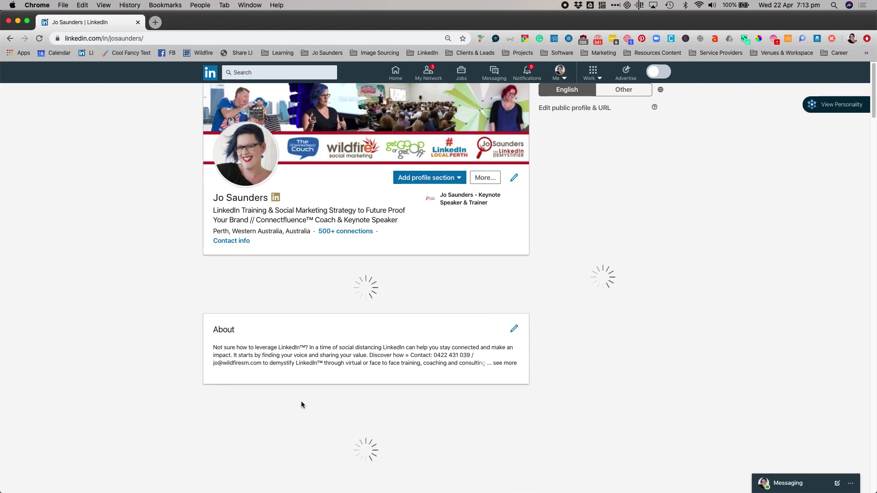
pyautogui.scroll(-1, 300, 404)
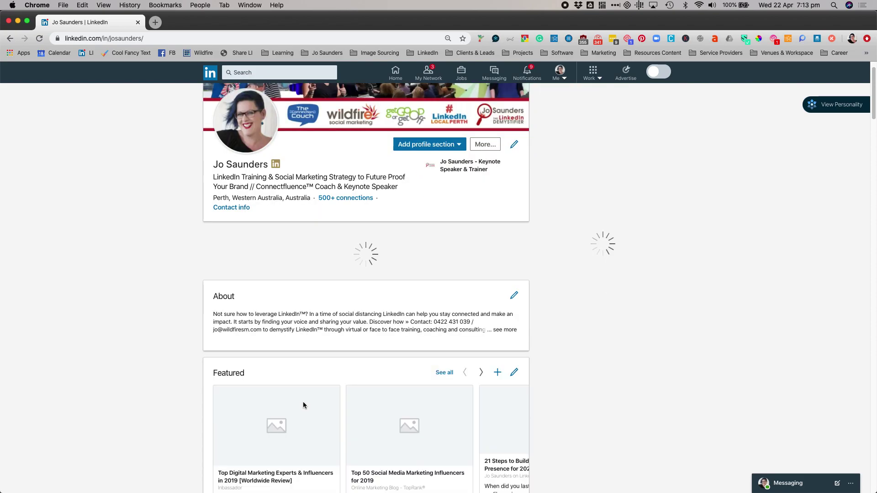
pyautogui.scroll(-7, 303, 405)
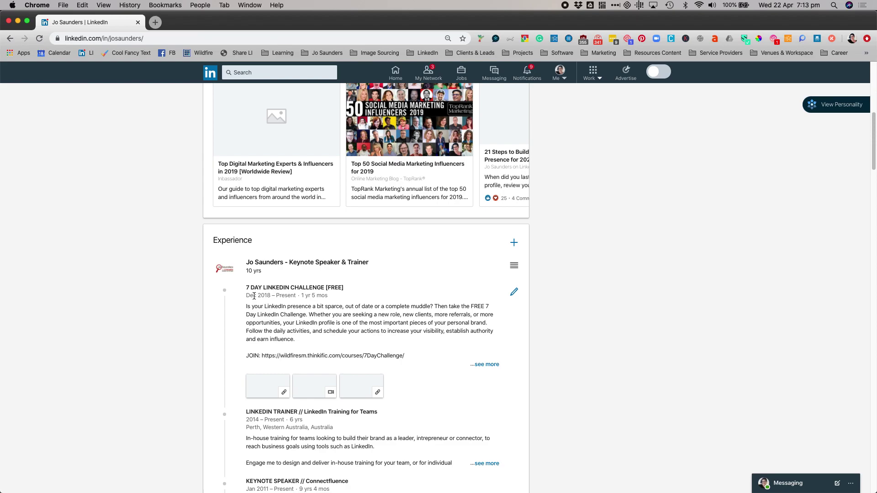
pyautogui.scroll(-6, 254, 297)
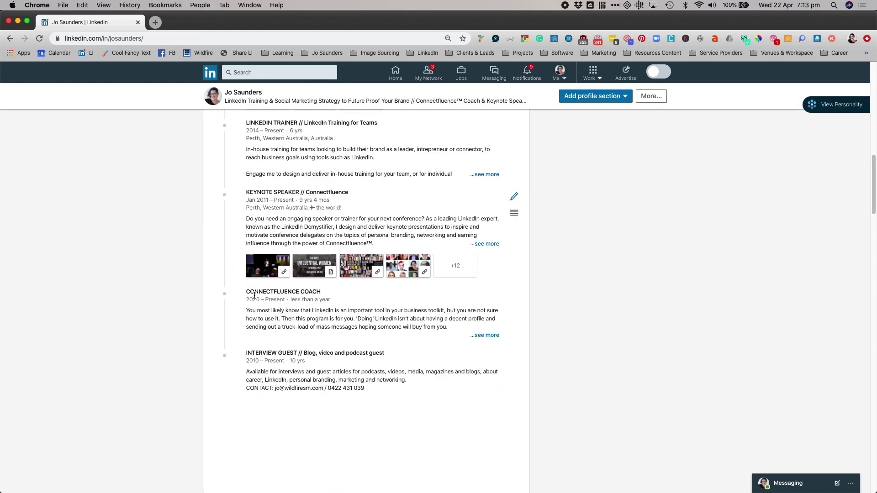
pyautogui.scroll(-3, 255, 296)
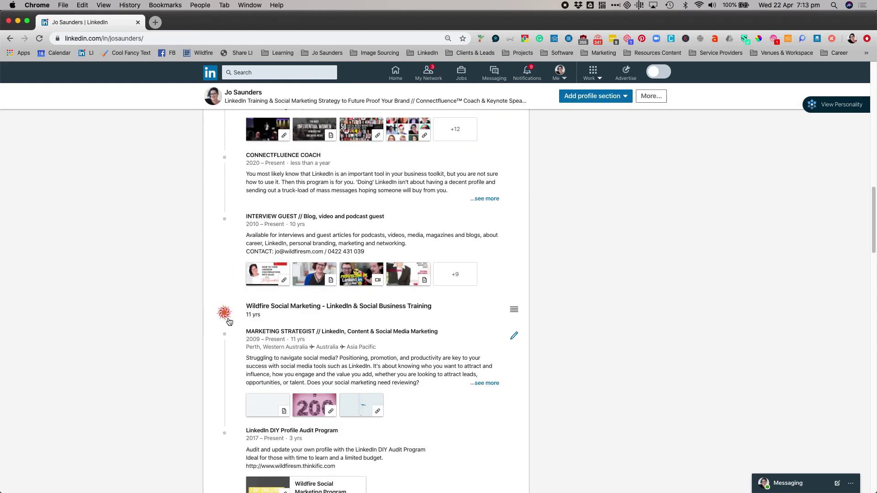